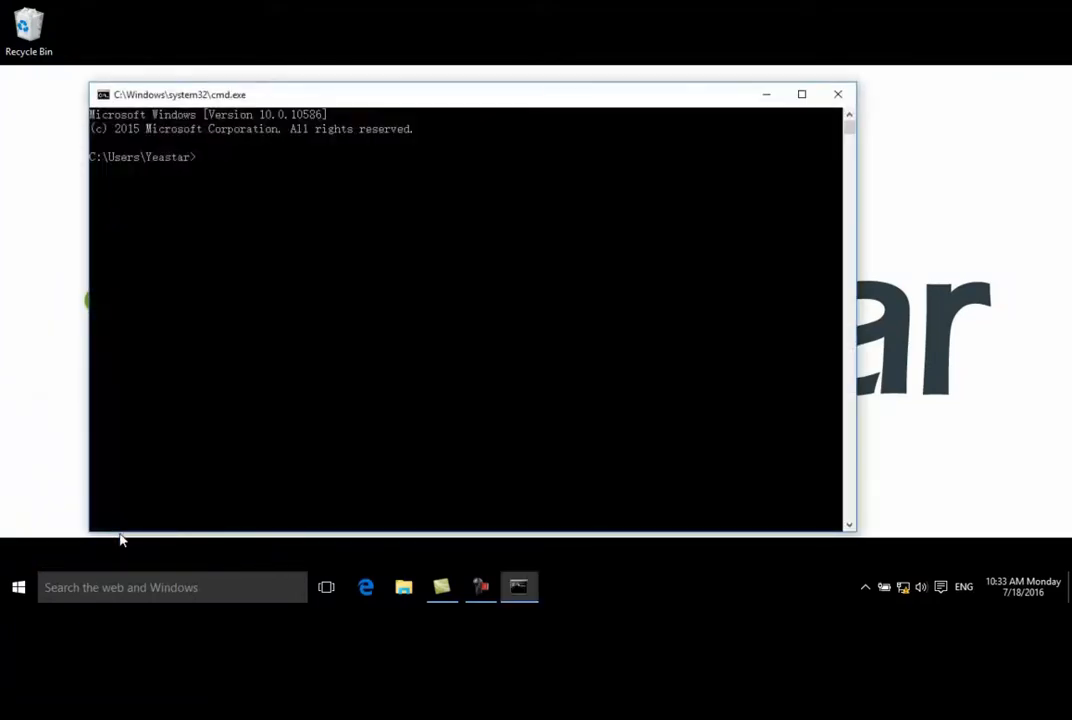
Display the computer's IP configuration with ipconfig, and close the Command Prompt
{"action": "type", "text": "ipconfig"}
{"action": "key", "text": "Return"}
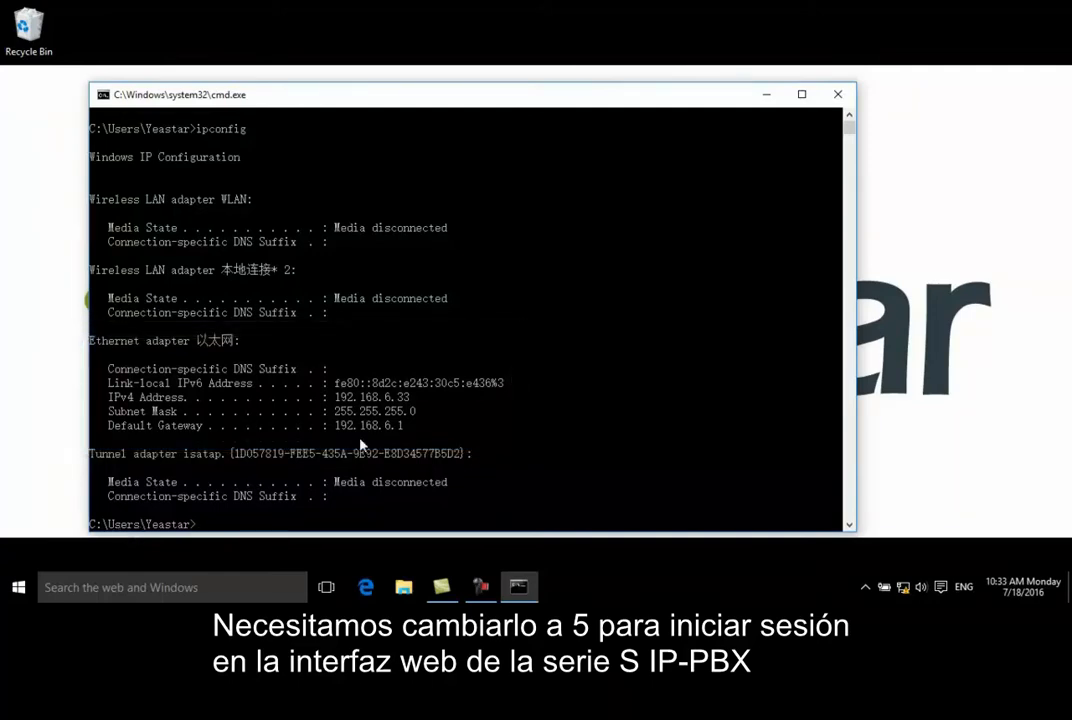
{"action": "left_click", "coordinate": [837, 94]}
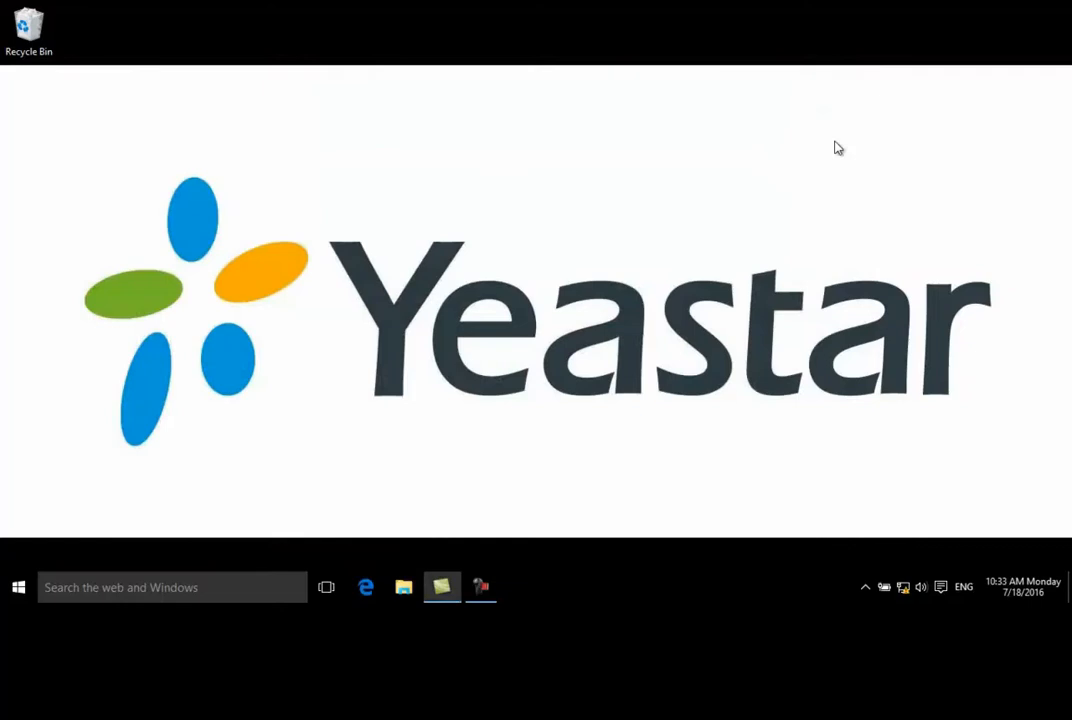
Open the IPv4 (TCP/IPv4) properties of the active Ethernet connection from the Network and Sharing Center
{"action": "right_click", "coordinate": [901, 584]}
{"action": "left_click", "coordinate": [909, 578]}
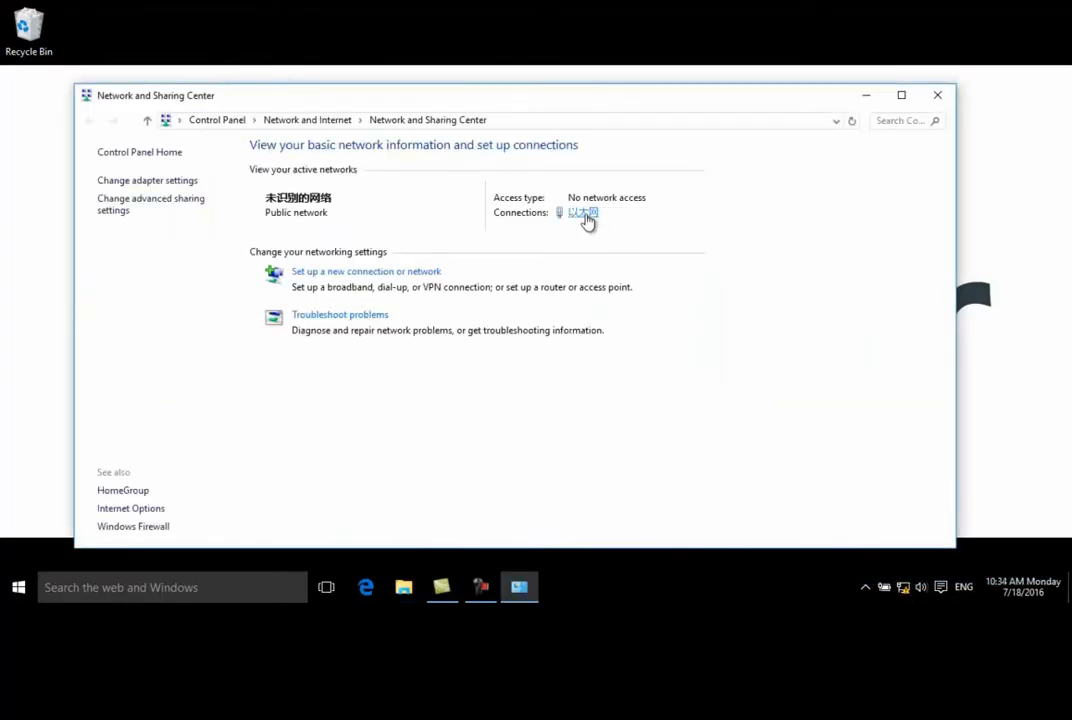
{"action": "left_click", "coordinate": [585, 215]}
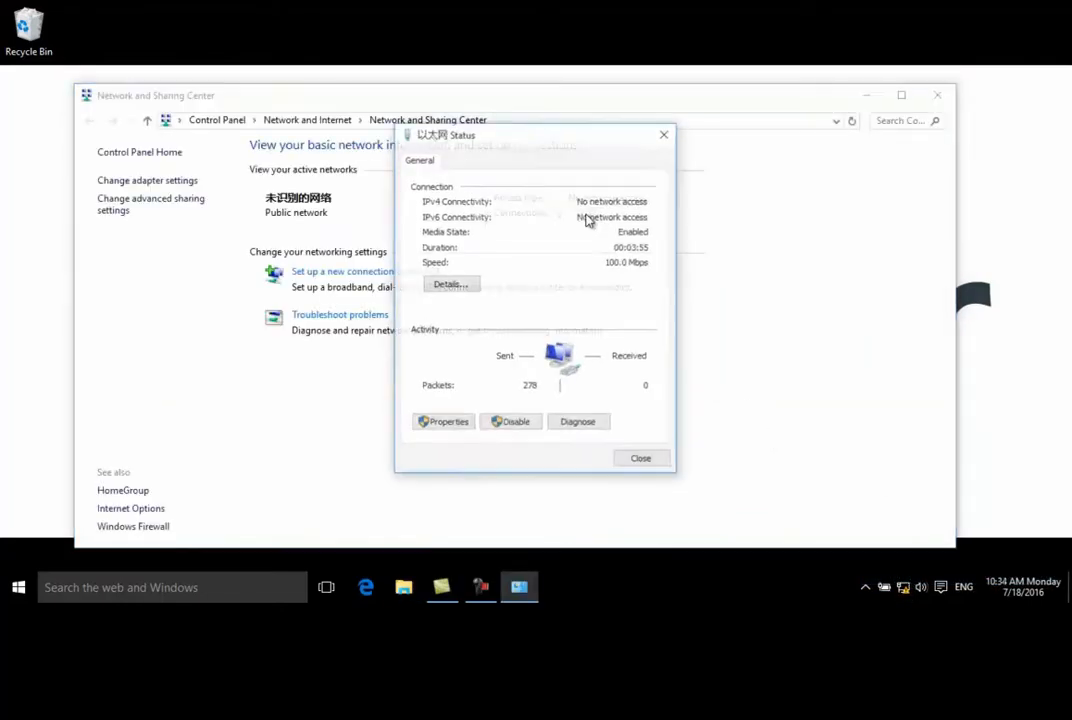
{"action": "left_click", "coordinate": [444, 423]}
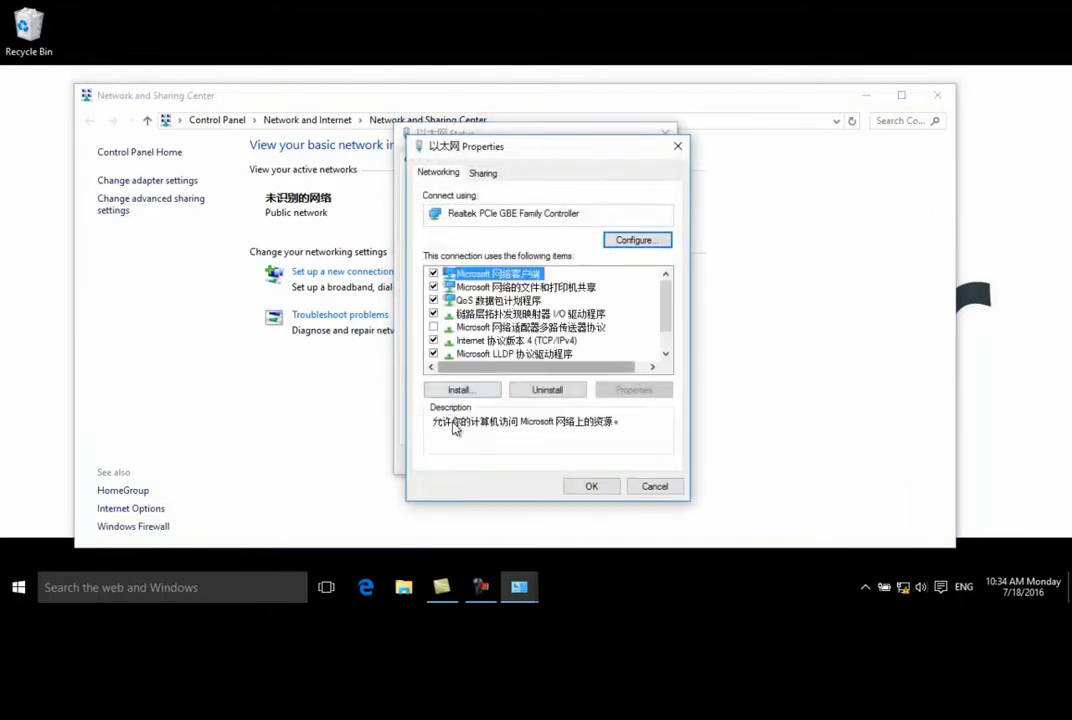
{"action": "double_click", "coordinate": [505, 341]}
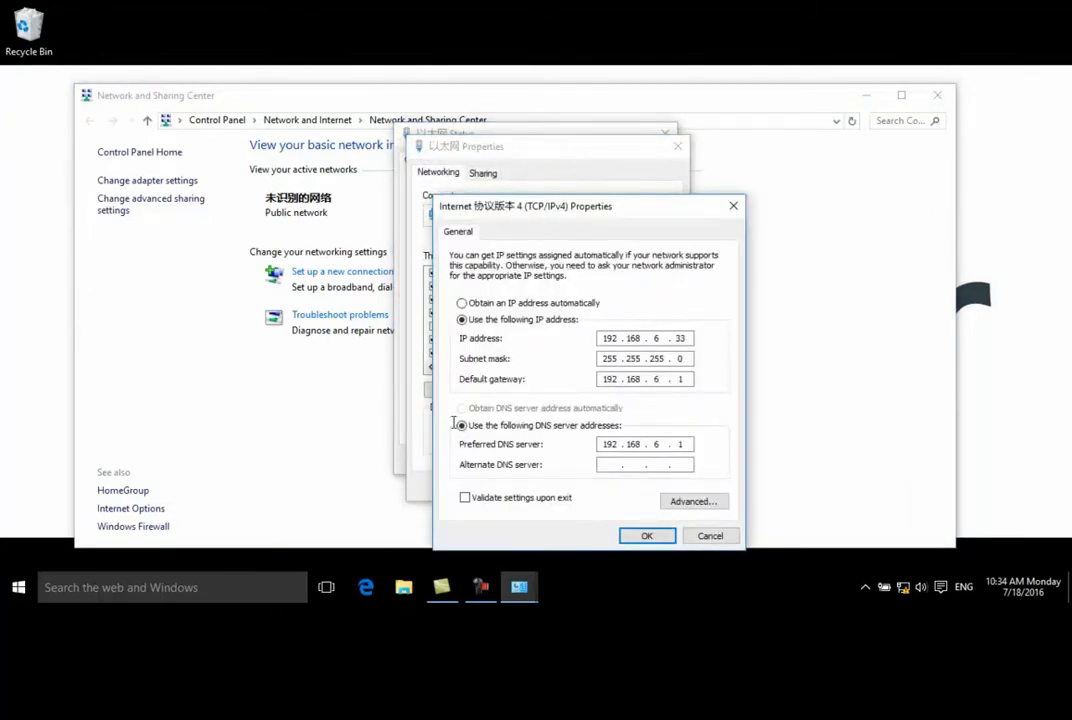
Move the static IPv4 settings to the 192.168.5 network with preferred DNS 192.168.5.1, accept the warning, and close the network windows
{"action": "double_click", "coordinate": [656, 379]}
{"action": "double_click", "coordinate": [656, 444]}
{"action": "type", "text": "5"}
{"action": "key", "text": "Return"}
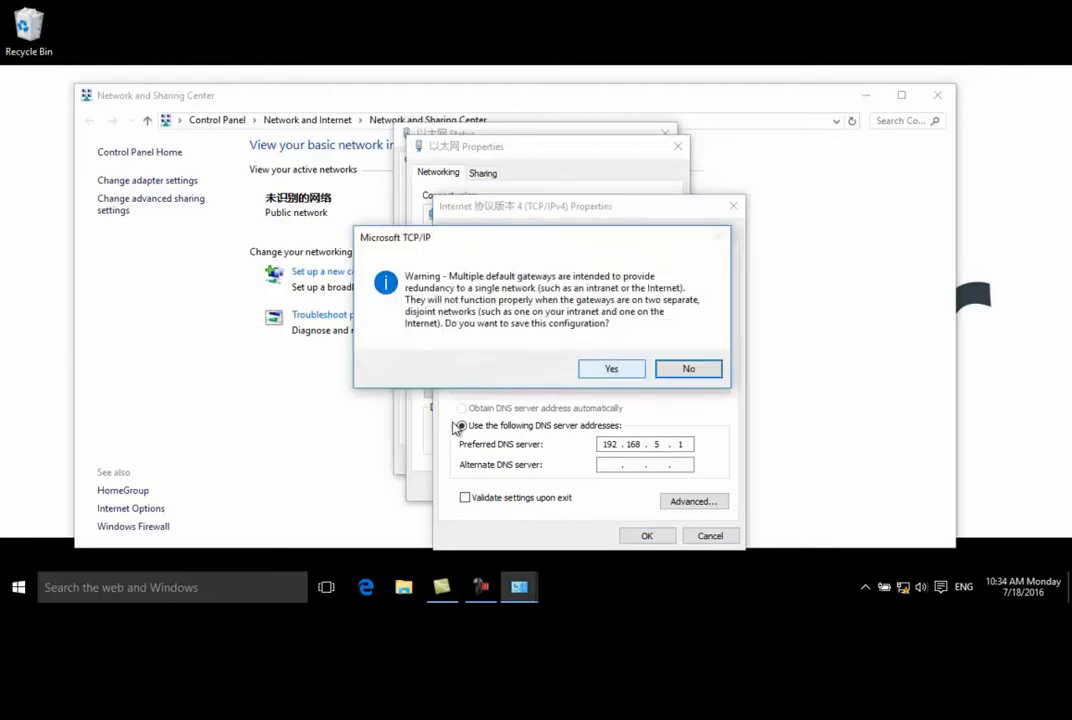
{"action": "key", "text": "Return"}
{"action": "left_click", "coordinate": [591, 486]}
{"action": "left_click", "coordinate": [634, 461]}
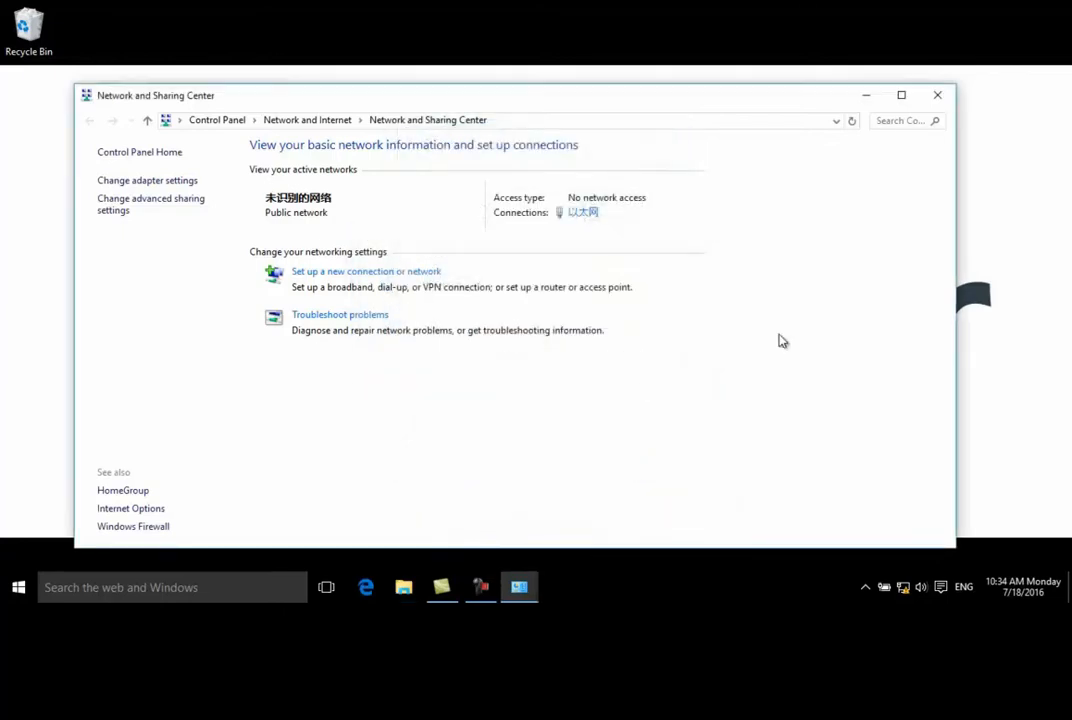
{"action": "left_click", "coordinate": [932, 100]}
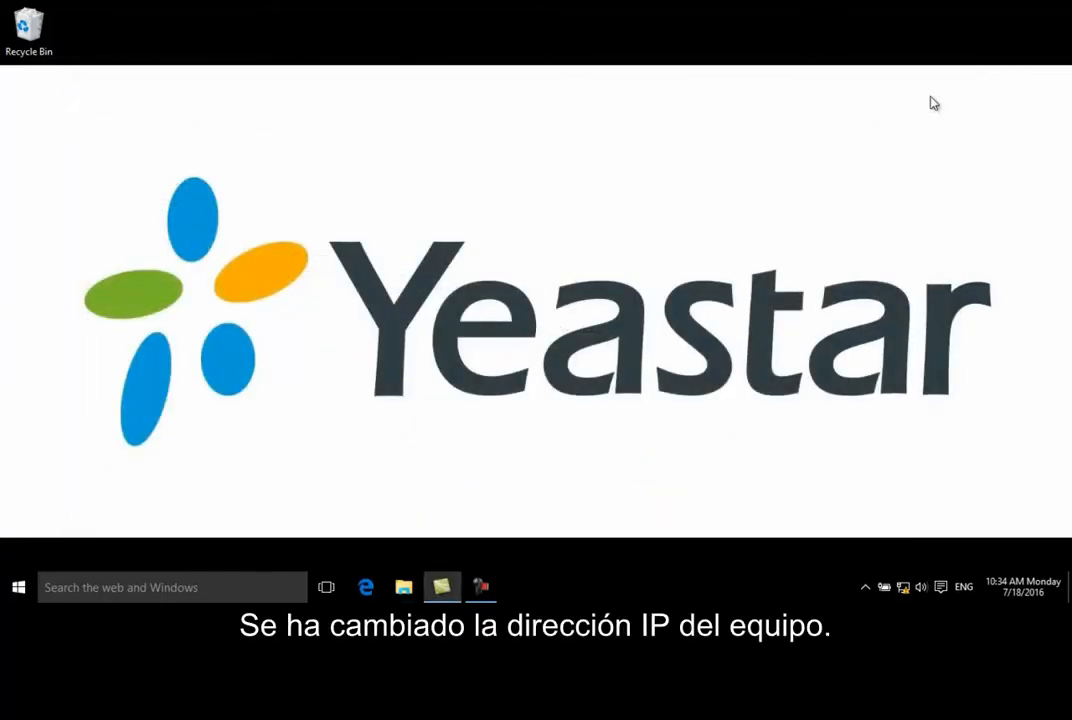
Switch to Microsoft Edge, go to 192.168.5.150, and continue to the page despite the certificate problem
{"action": "left_click", "coordinate": [367, 589]}
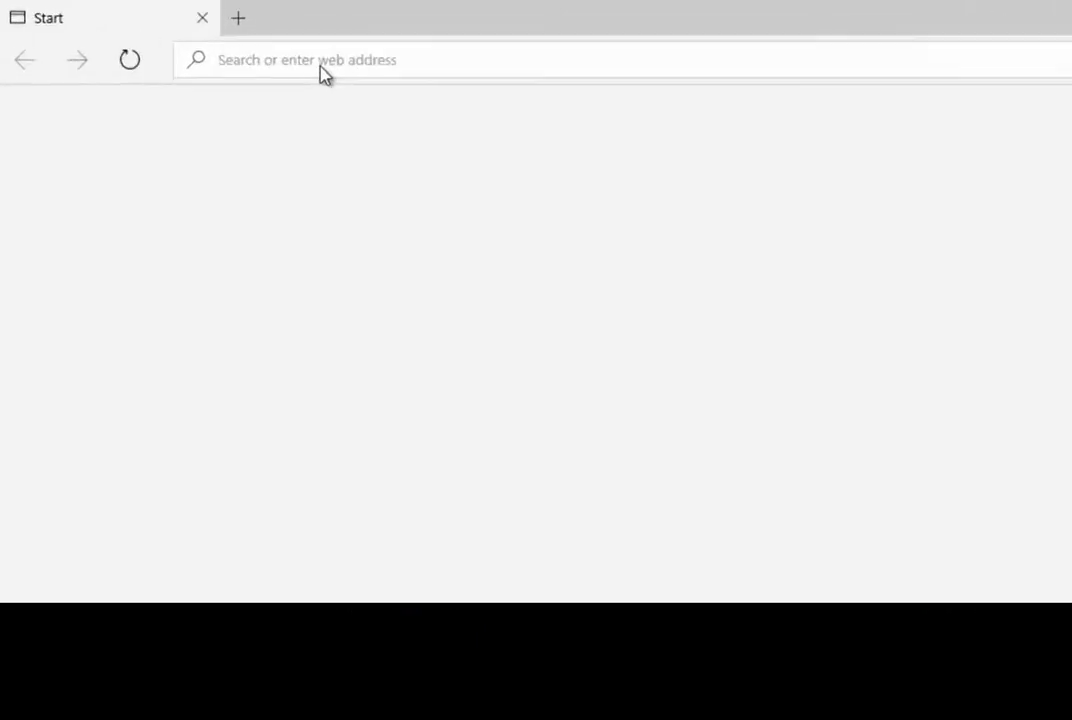
{"action": "type", "text": "19"}
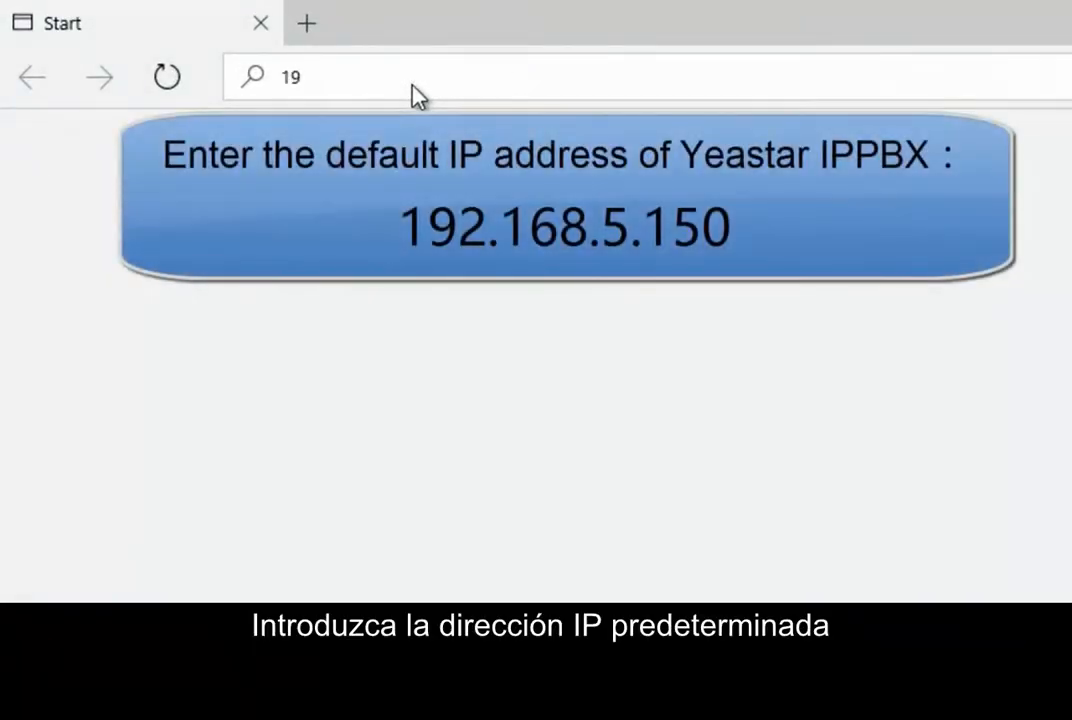
{"action": "type", "text": "2.168."}
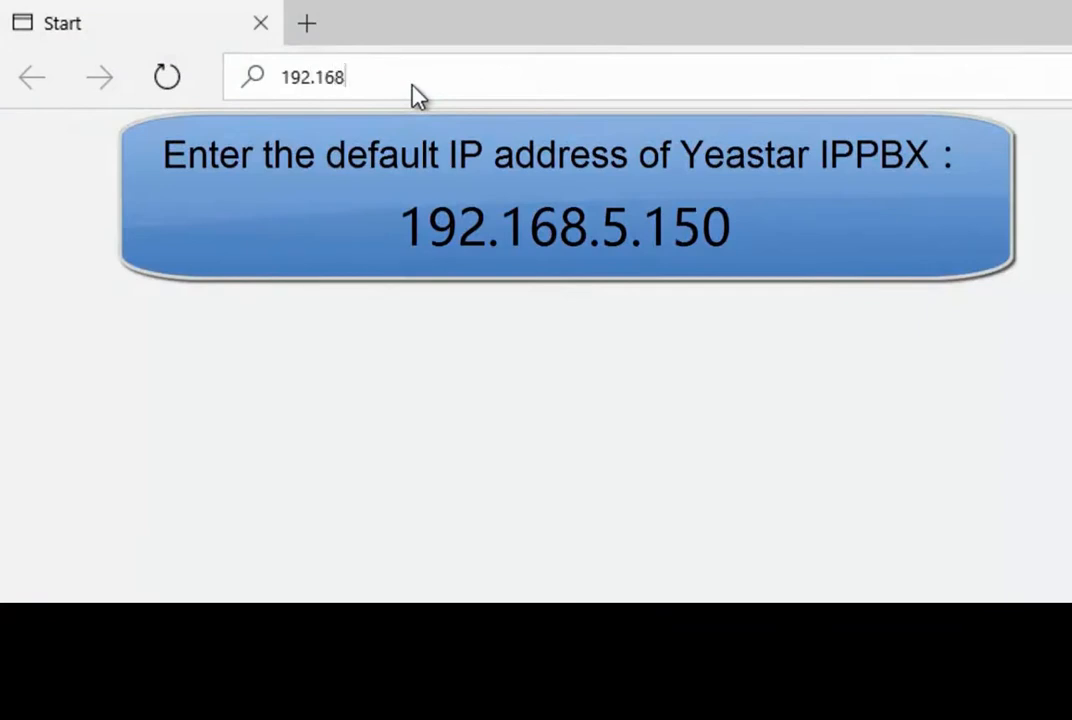
{"action": "type", "text": "5.150:8088"}
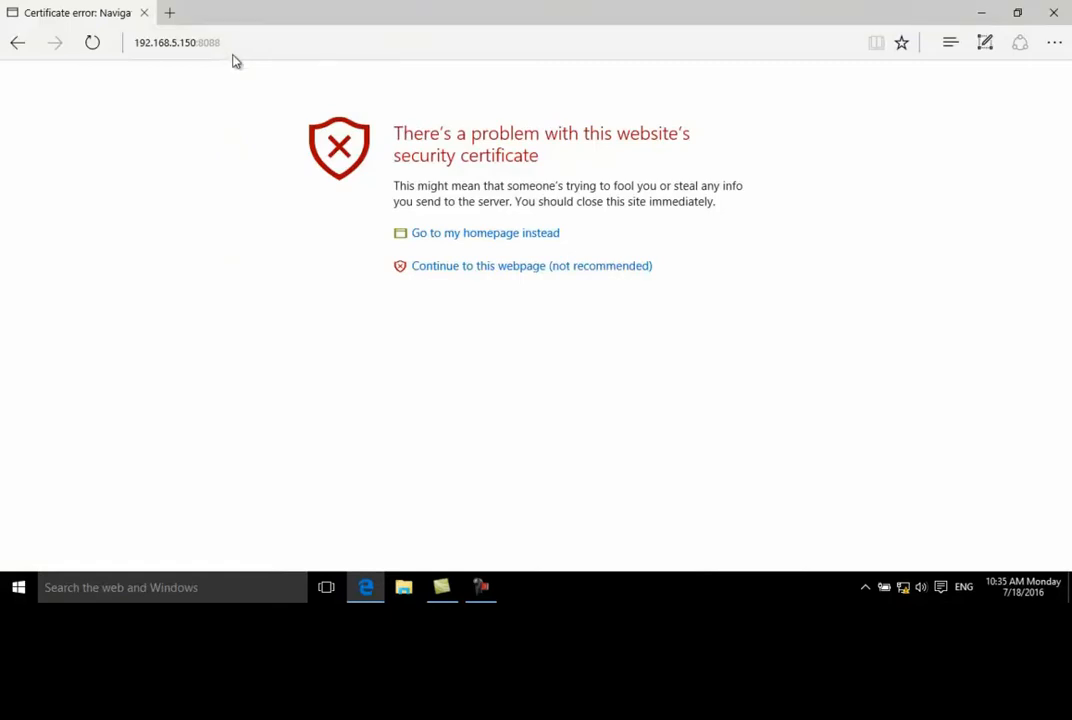
{"action": "left_click", "coordinate": [424, 268]}
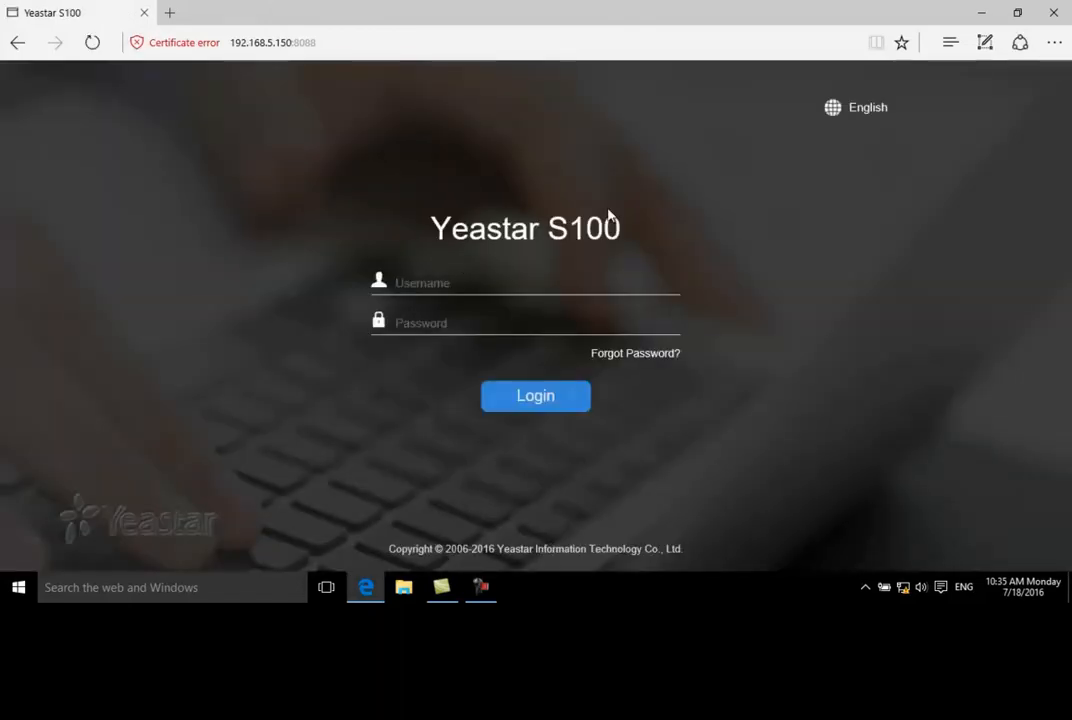
Choose English as the interface language and log in as admin with the account password
{"action": "left_click", "coordinate": [836, 112]}
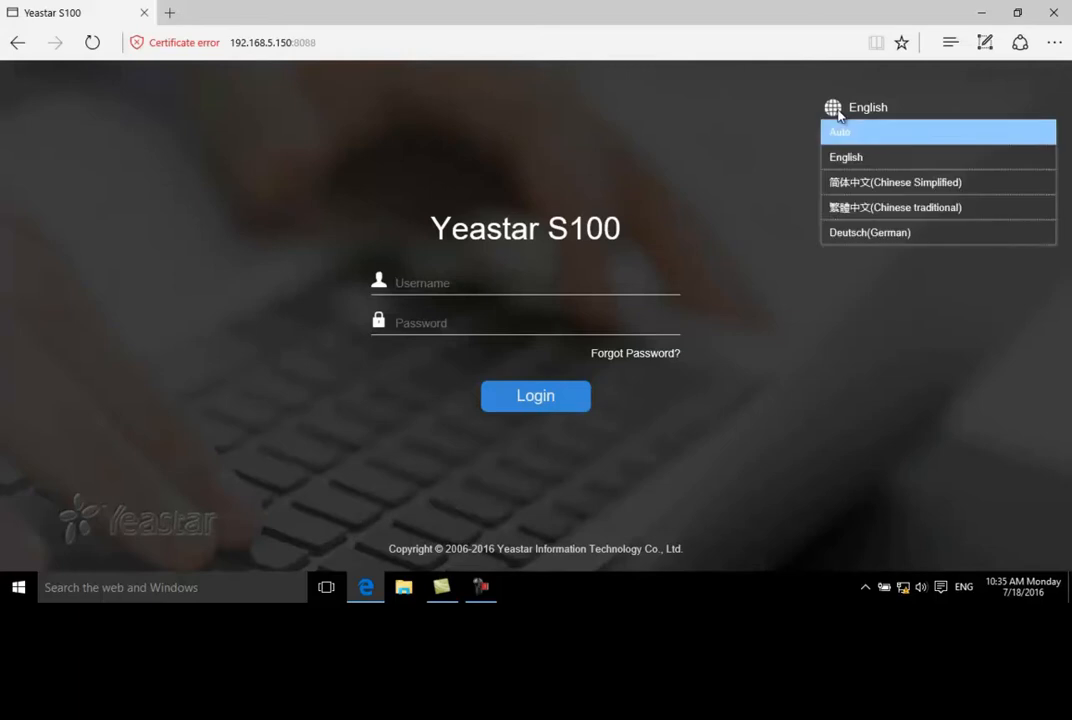
{"action": "left_click", "coordinate": [840, 157]}
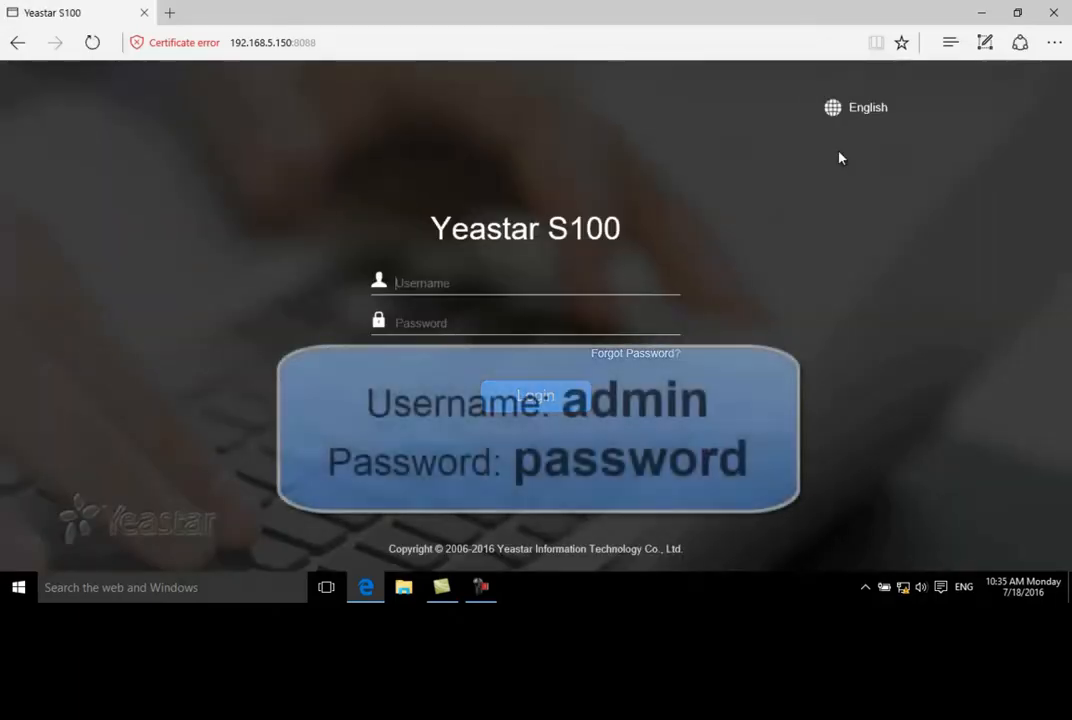
{"action": "type", "text": "admin"}
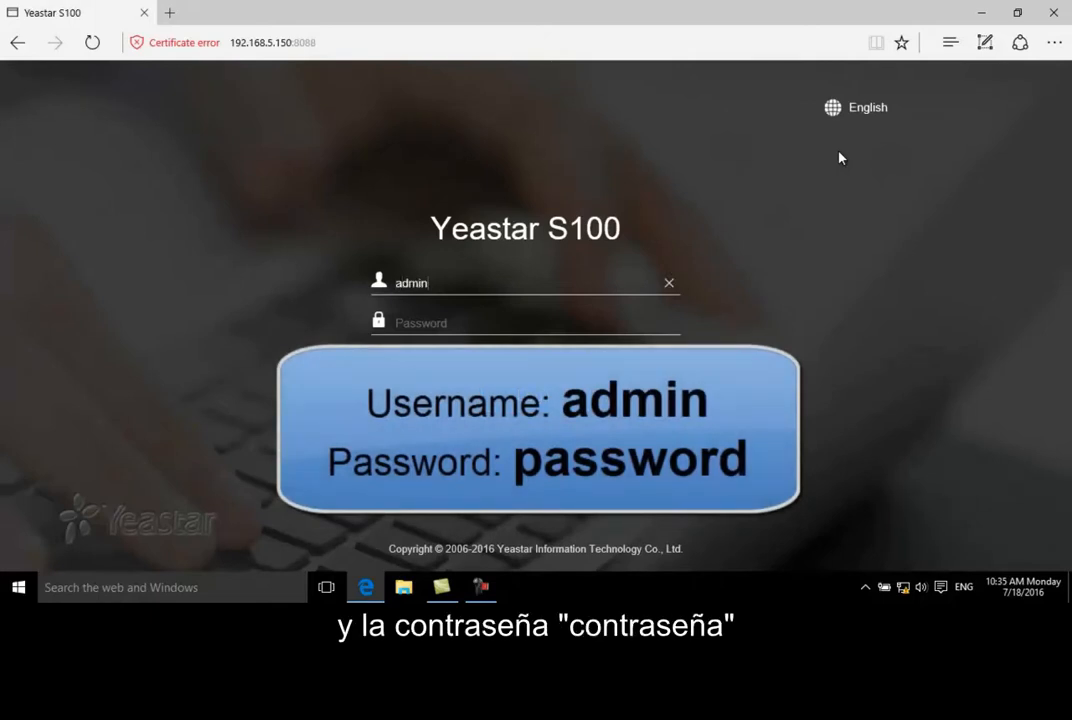
{"action": "key", "text": "Tab"}
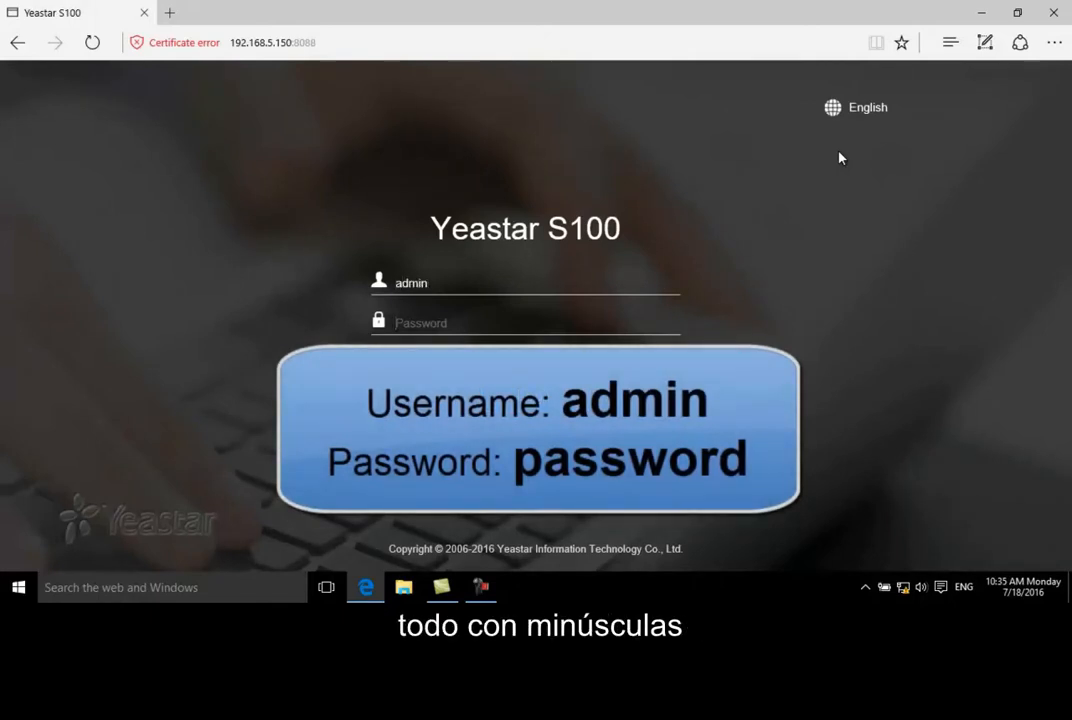
{"action": "type", "text": "password"}
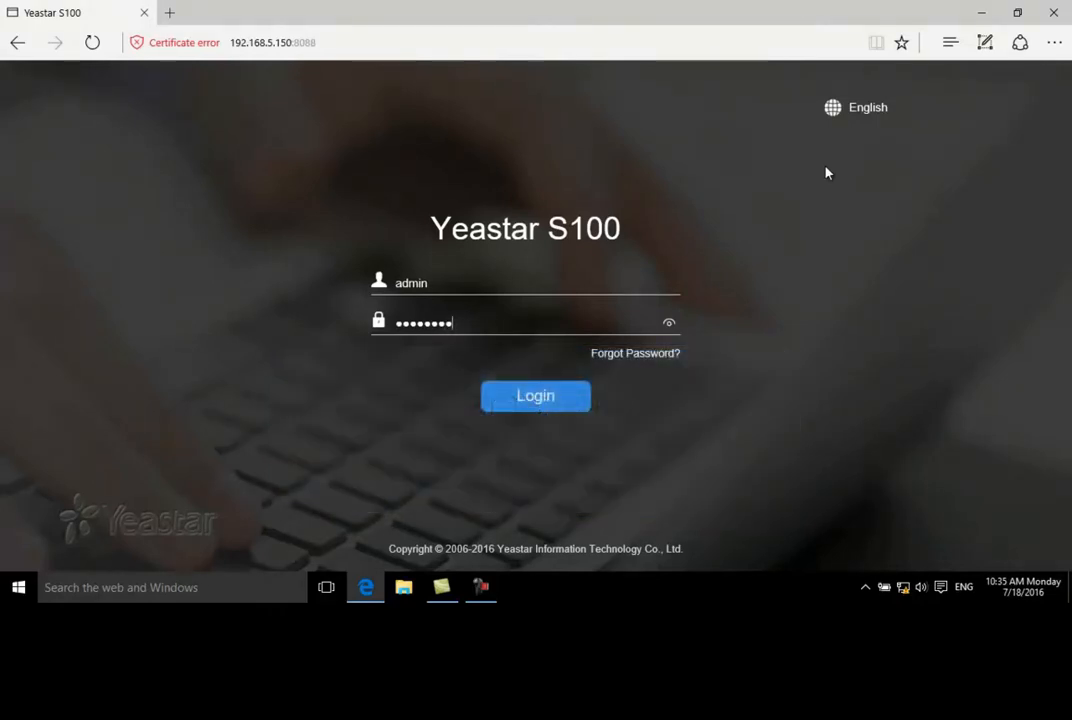
{"action": "left_click", "coordinate": [553, 398]}
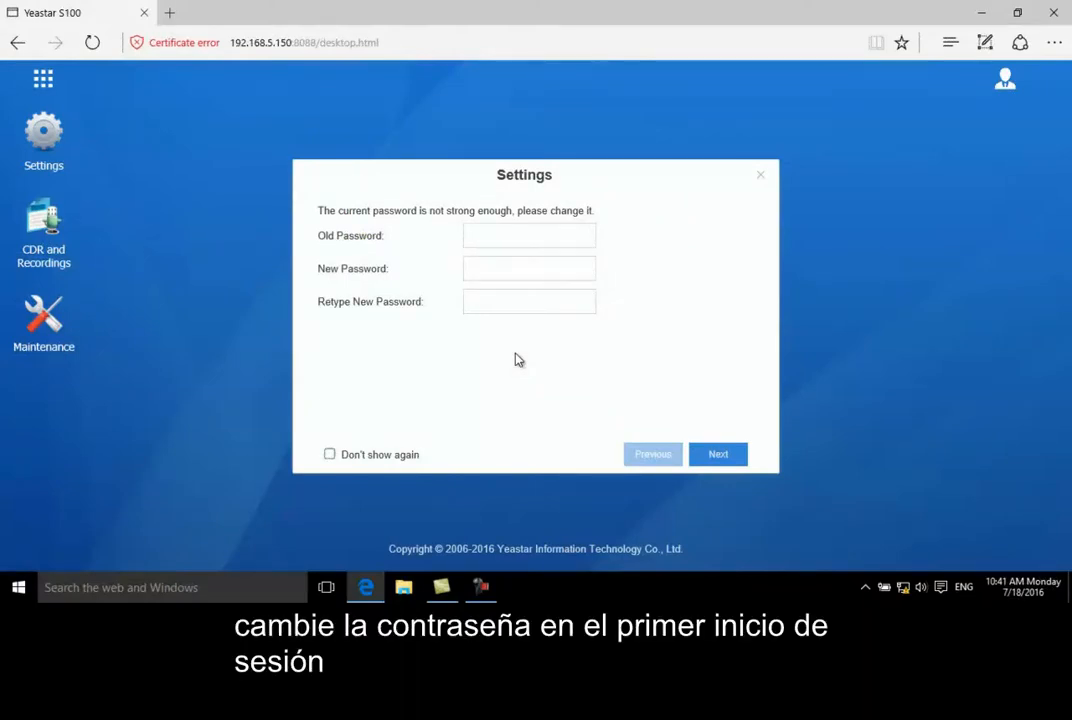
Enter the old password, enter the new password twice, and continue to the following page of the setup wizard
{"action": "left_click", "coordinate": [517, 237]}
{"action": "type", "text": "password"}
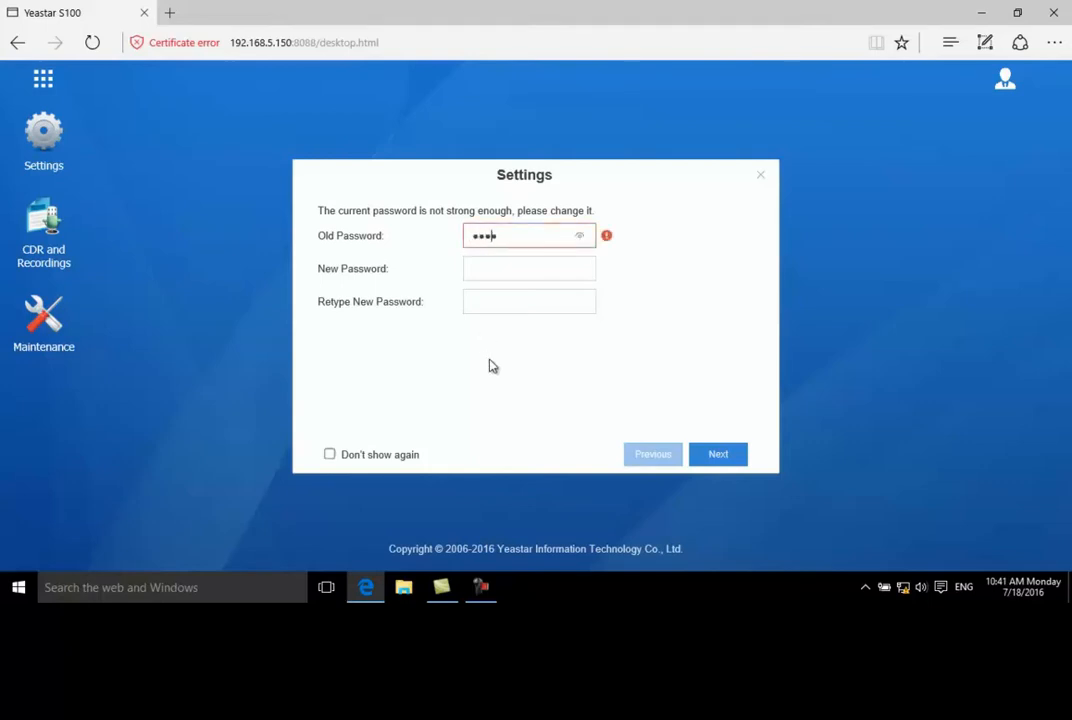
{"action": "key", "text": "Tab"}
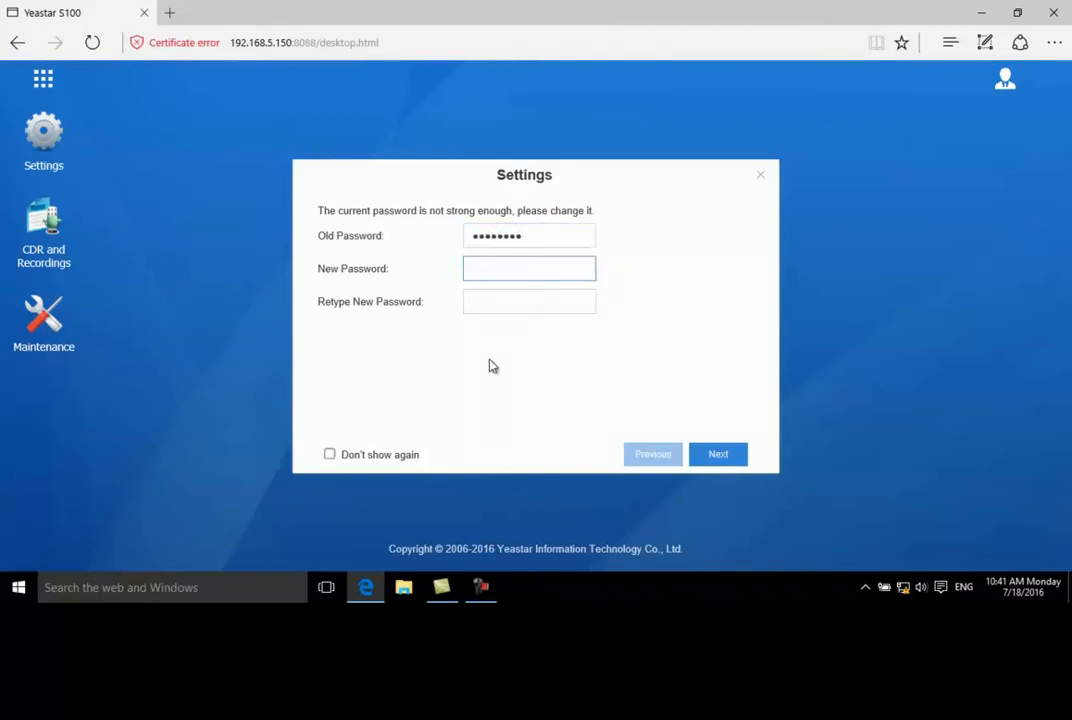
{"action": "key", "text": "Caps_Lock"}
{"action": "type", "text": "••••••••••"}
{"action": "key", "text": "Tab"}
{"action": "type", "text": "••••••••••"}
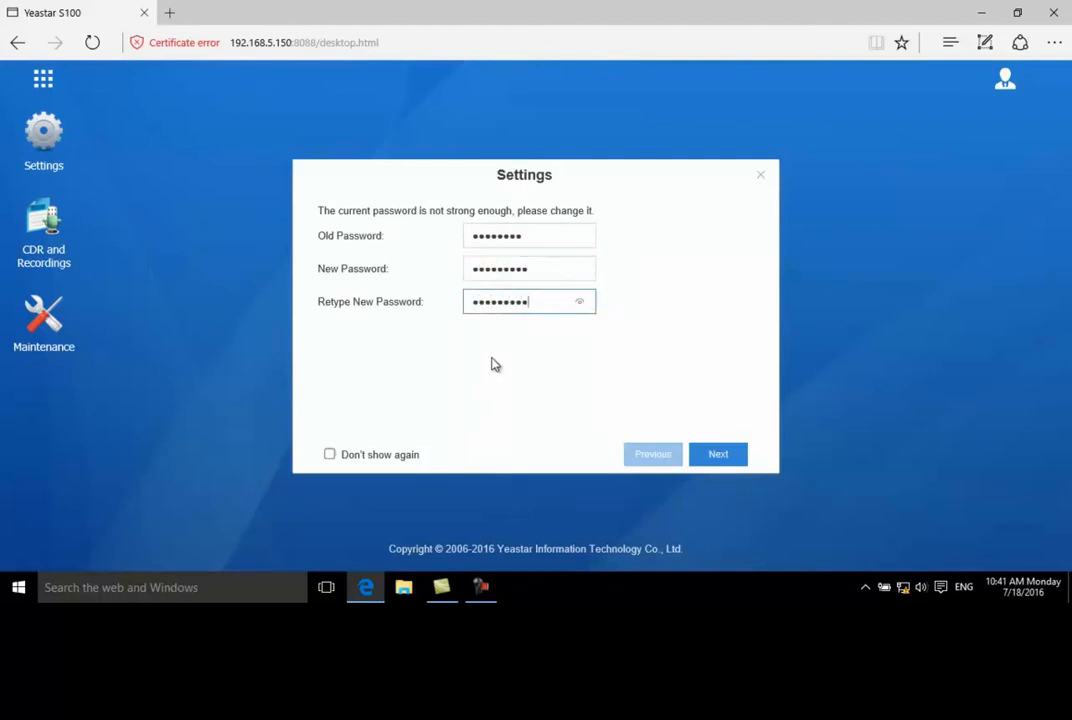
{"action": "left_click", "coordinate": [718, 455]}
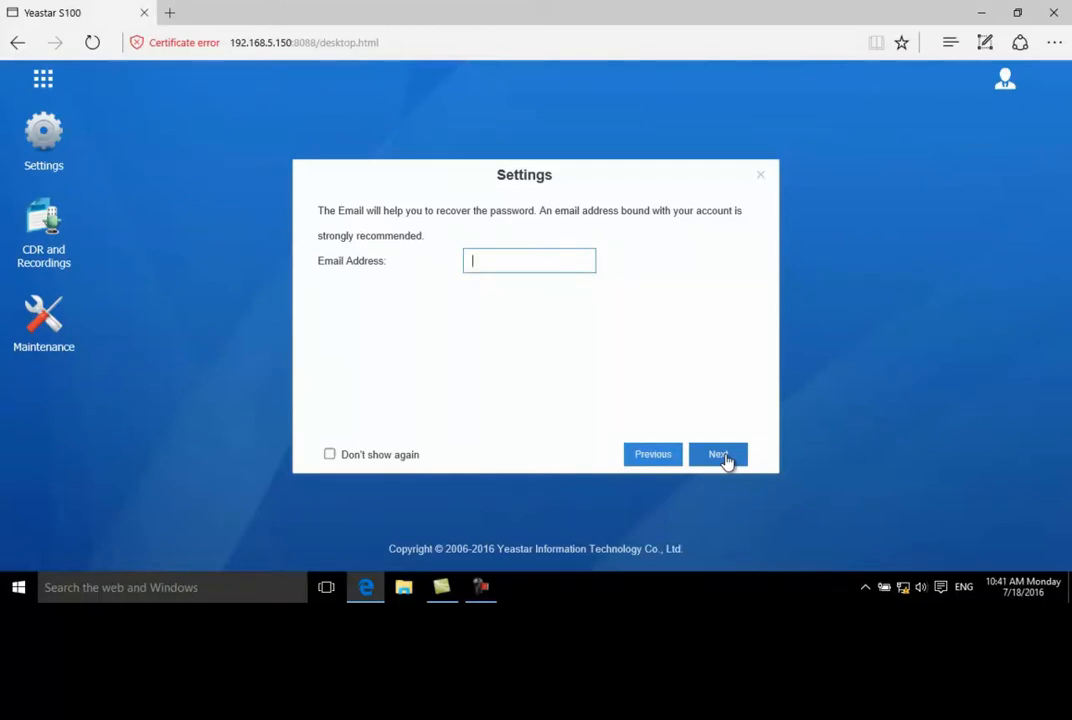
Finish the wizard without entering a recovery e-mail or mail server details, and acknowledge the password reset
{"action": "left_click", "coordinate": [724, 456]}
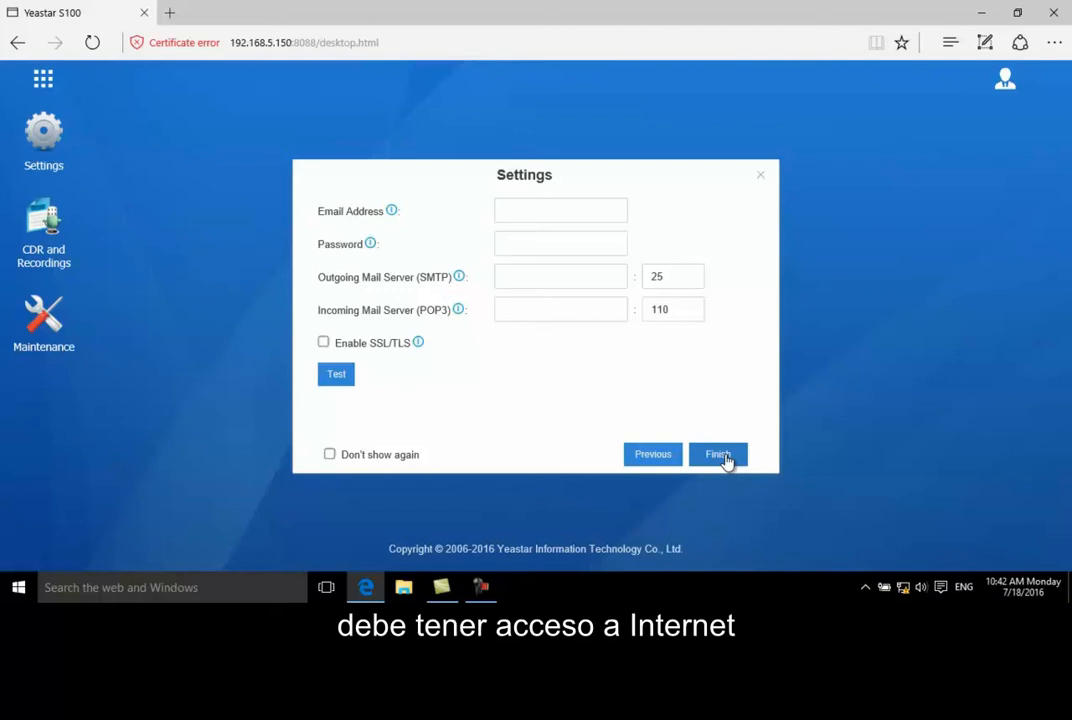
{"action": "left_click", "coordinate": [722, 456]}
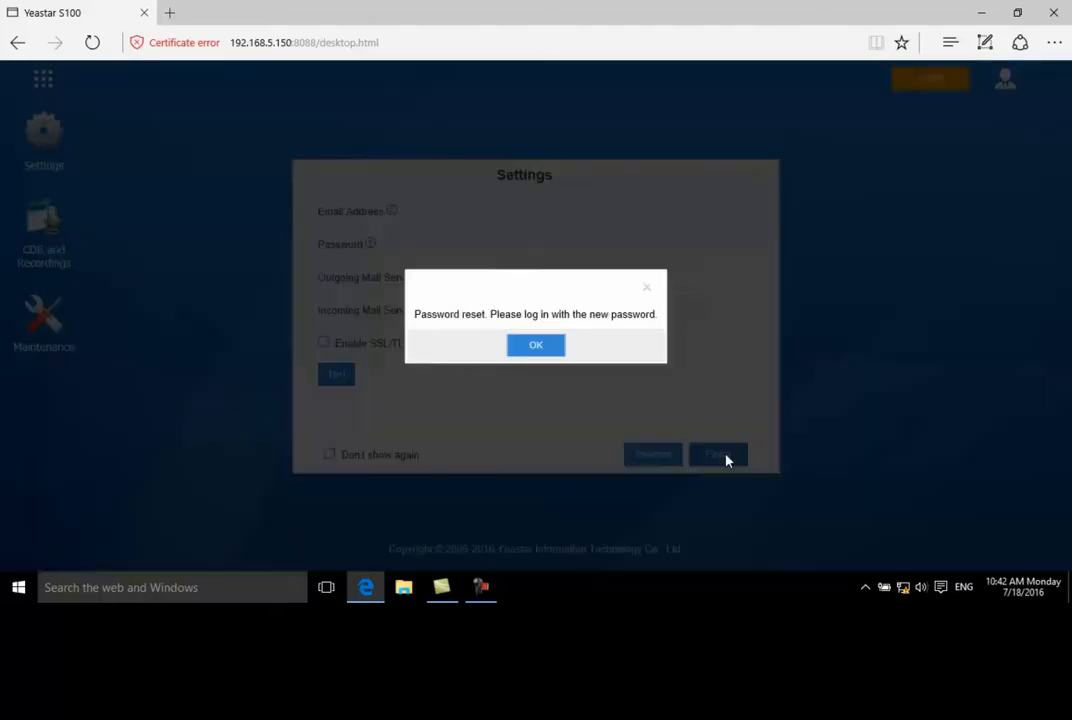
{"action": "left_click", "coordinate": [557, 352]}
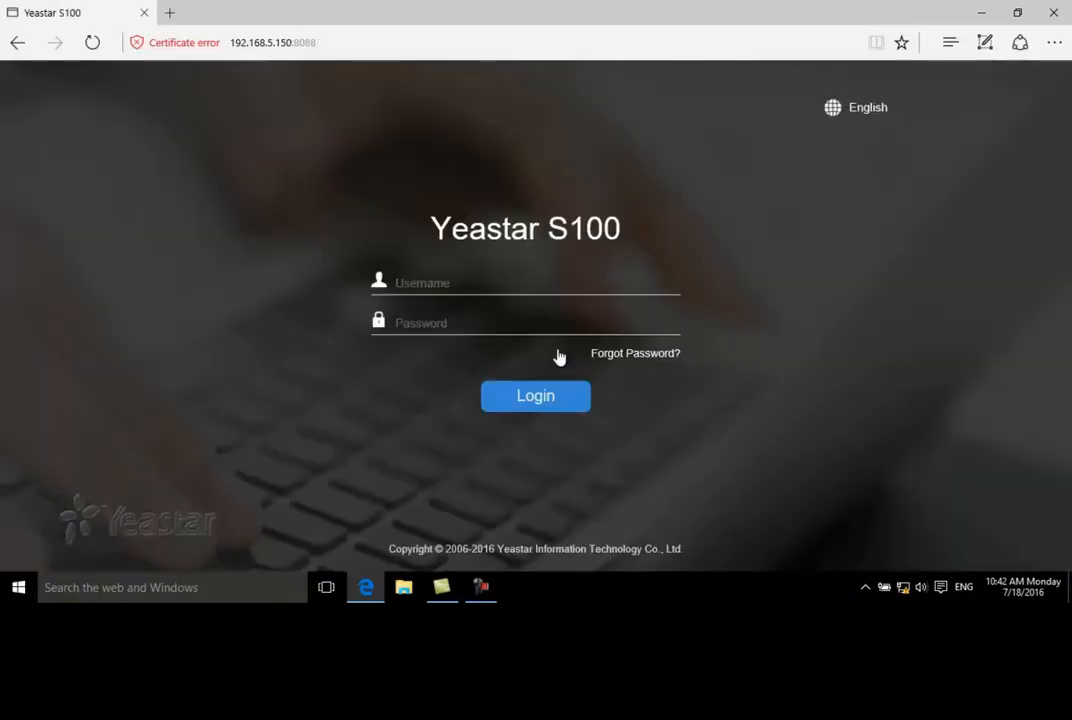
Log in again as admin with the new account password
{"action": "type", "text": "admin"}
{"action": "key", "text": "Tab"}
{"action": "key", "text": "Caps_Lock"}
{"action": "type", "text": "•••••••••"}
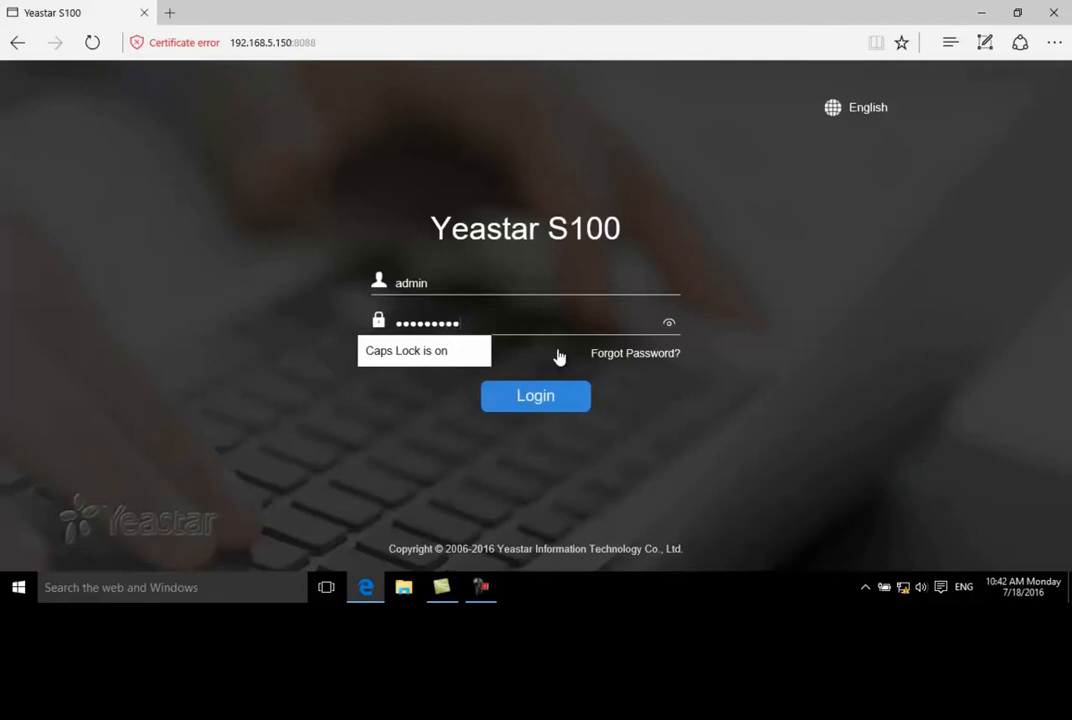
{"action": "left_click", "coordinate": [548, 408]}
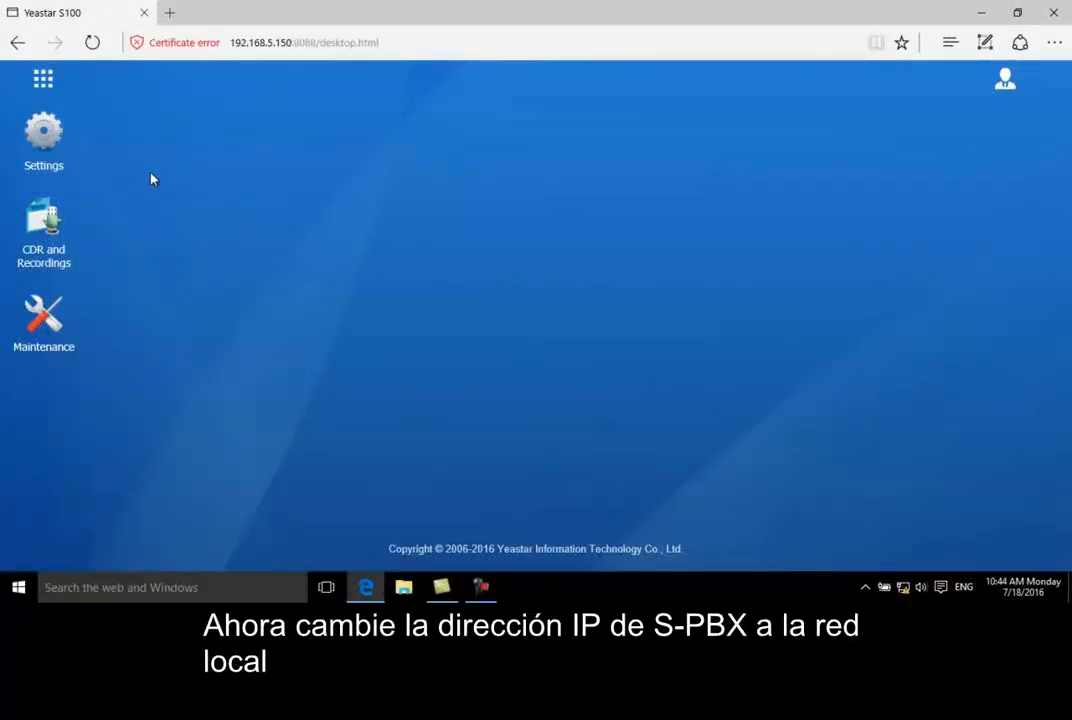
Open the PBX network settings and set the LAN's static IP address to 192.168.6.23
{"action": "left_click", "coordinate": [50, 147]}
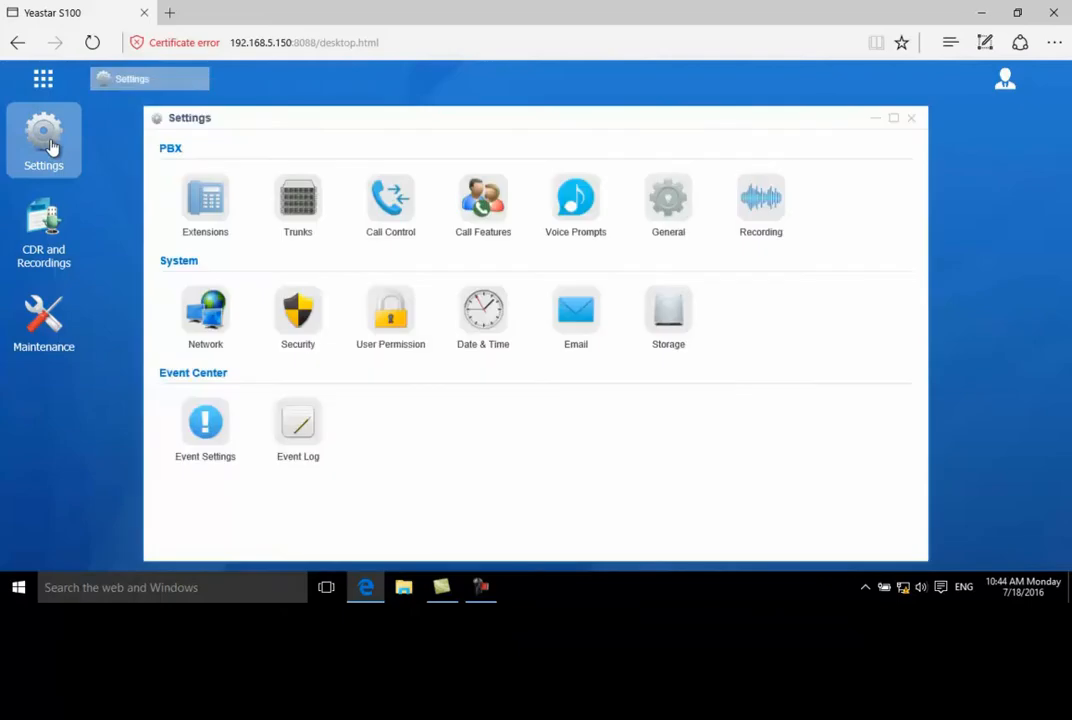
{"action": "left_click", "coordinate": [193, 320]}
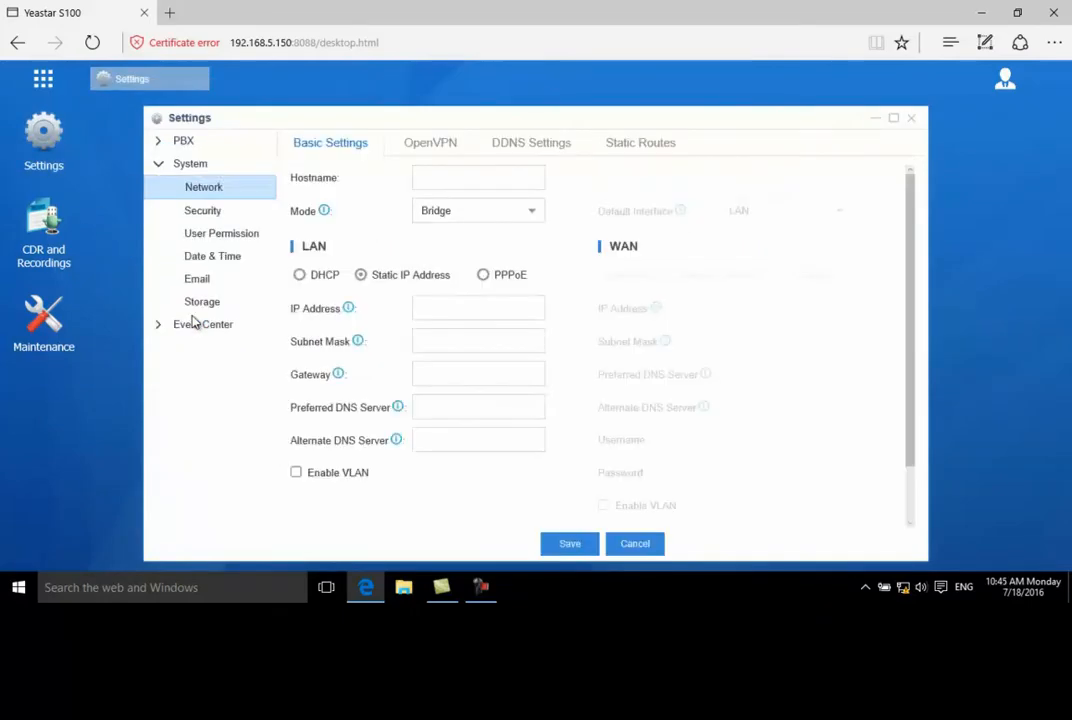
{"action": "left_click_drag", "start_coordinate": [461, 307], "coordinate": [500, 308]}
{"action": "type", "text": "6.23"}
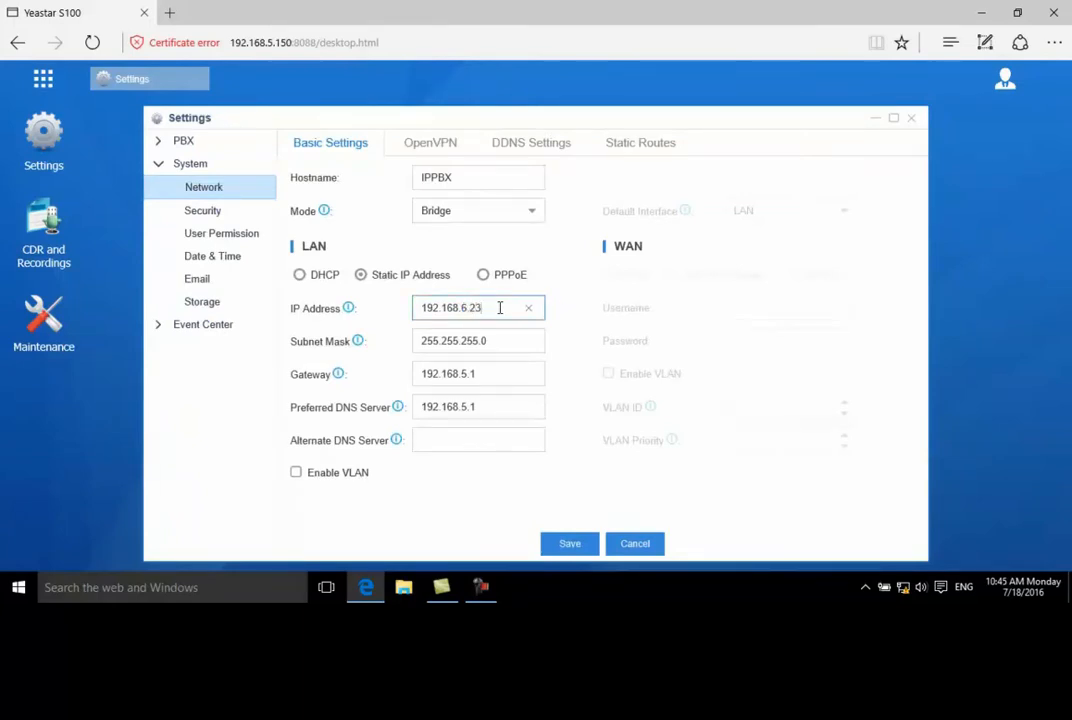
Set the LAN gateway and preferred DNS server to 192.168.6.1, and save the network settings
{"action": "key", "text": "Tab"}
{"action": "key", "text": "Tab"}
{"action": "type", "text": "192.168"}
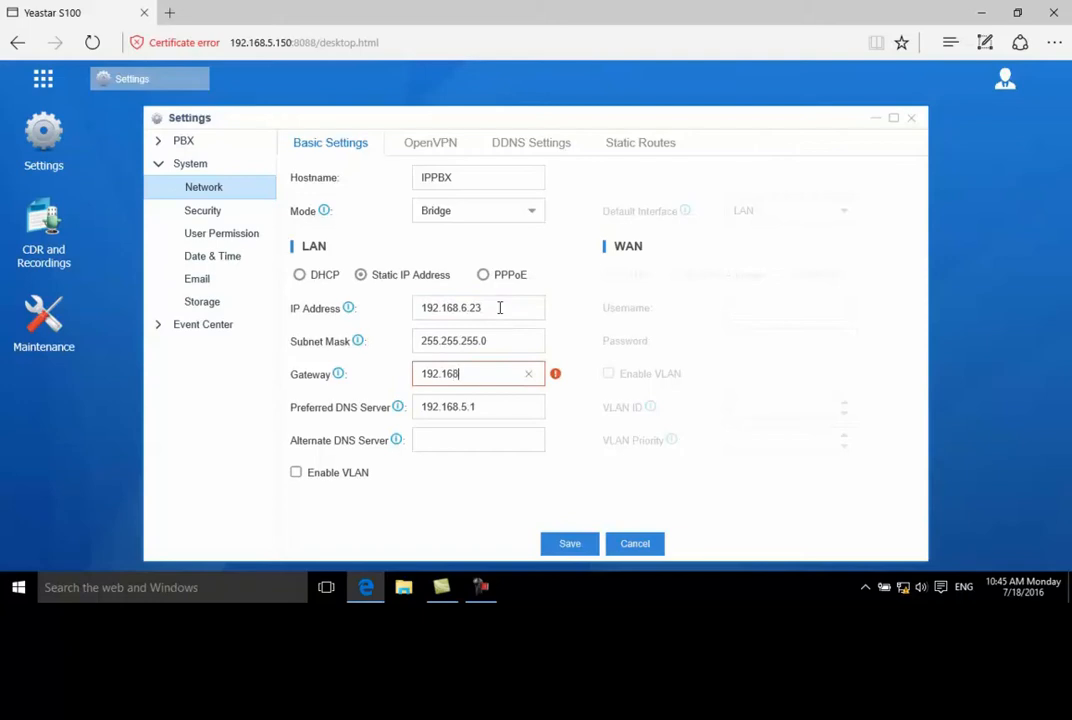
{"action": "type", "text": ".6.1"}
{"action": "key", "text": "Tab"}
{"action": "type", "text": "192.168.6.1"}
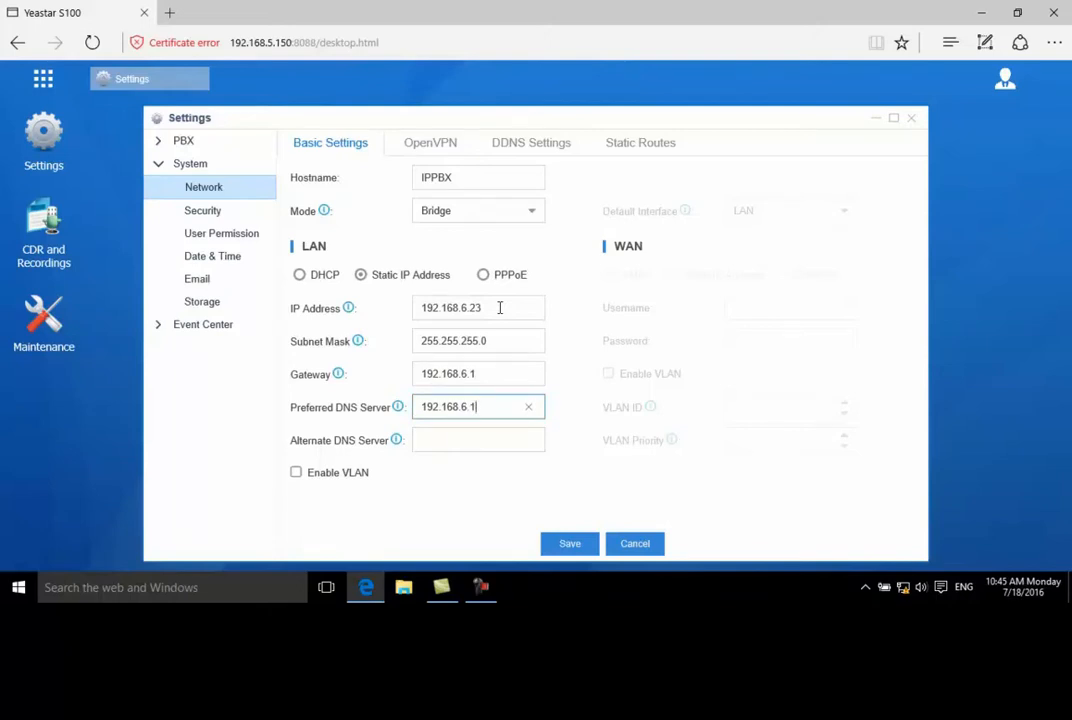
{"action": "left_click", "coordinate": [567, 545]}
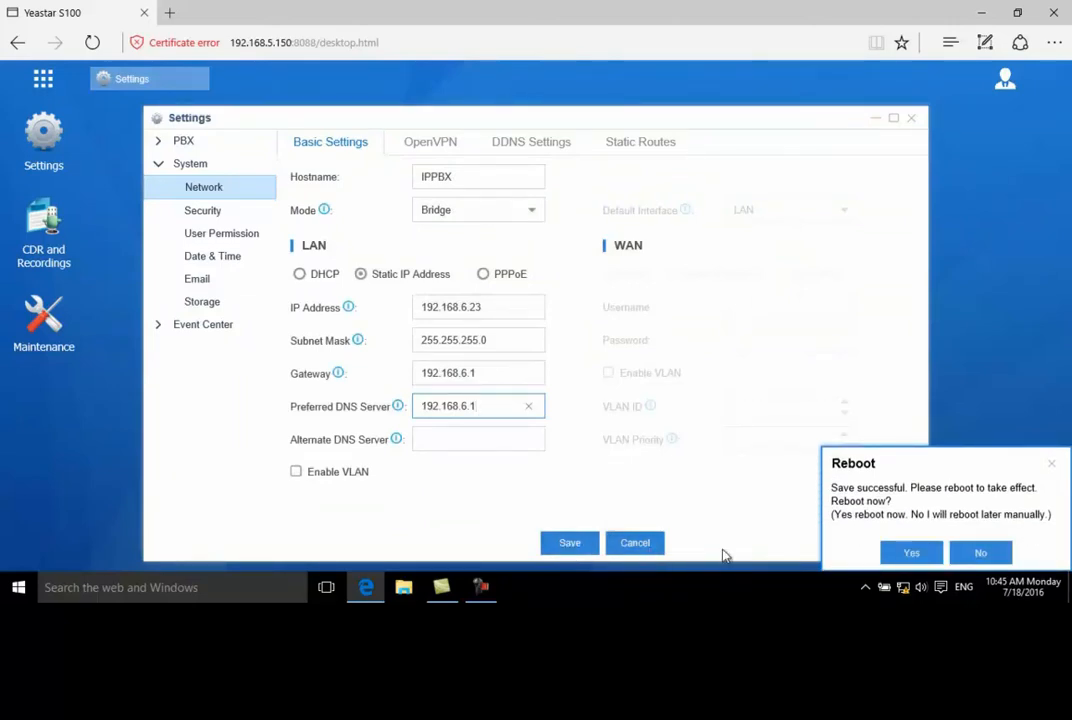
Reboot the PBX to apply the network change and open the IPv4 properties of the computer's Ethernet connection
{"action": "left_click", "coordinate": [911, 556]}
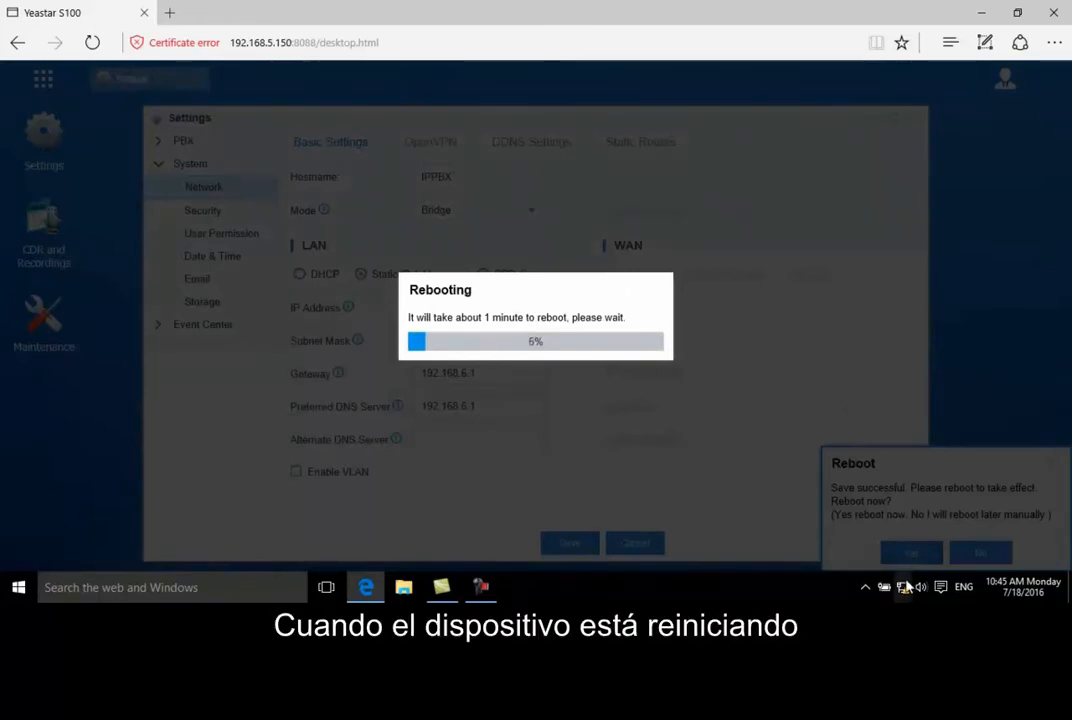
{"action": "right_click", "coordinate": [905, 585]}
{"action": "left_click", "coordinate": [912, 581]}
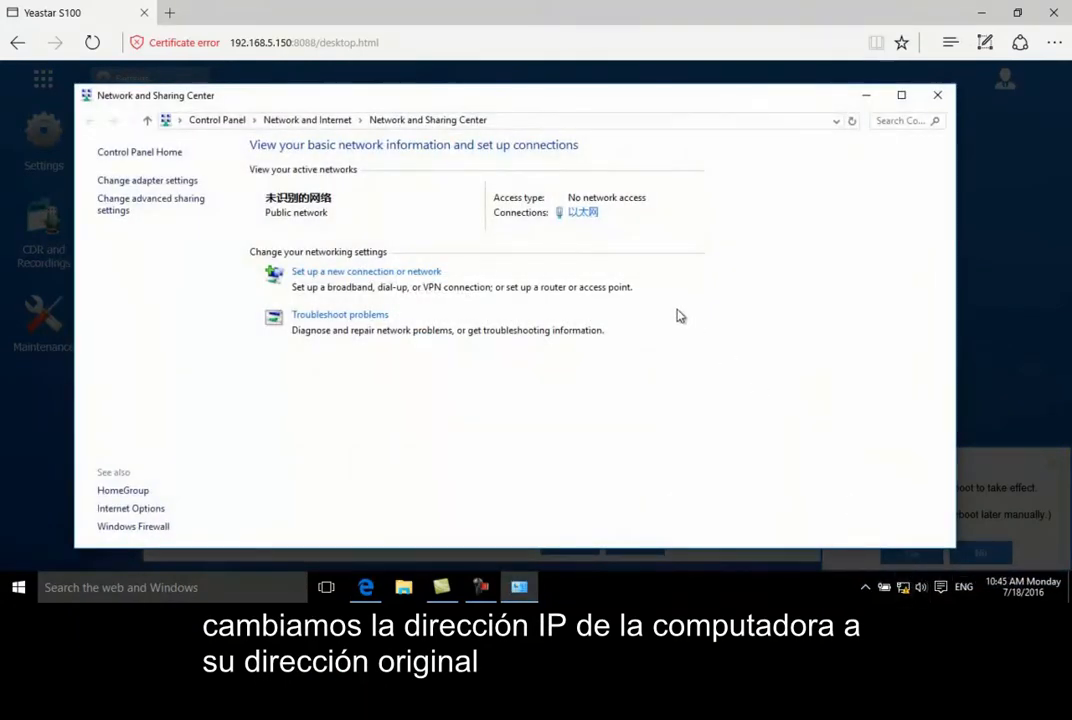
{"action": "left_click", "coordinate": [585, 213]}
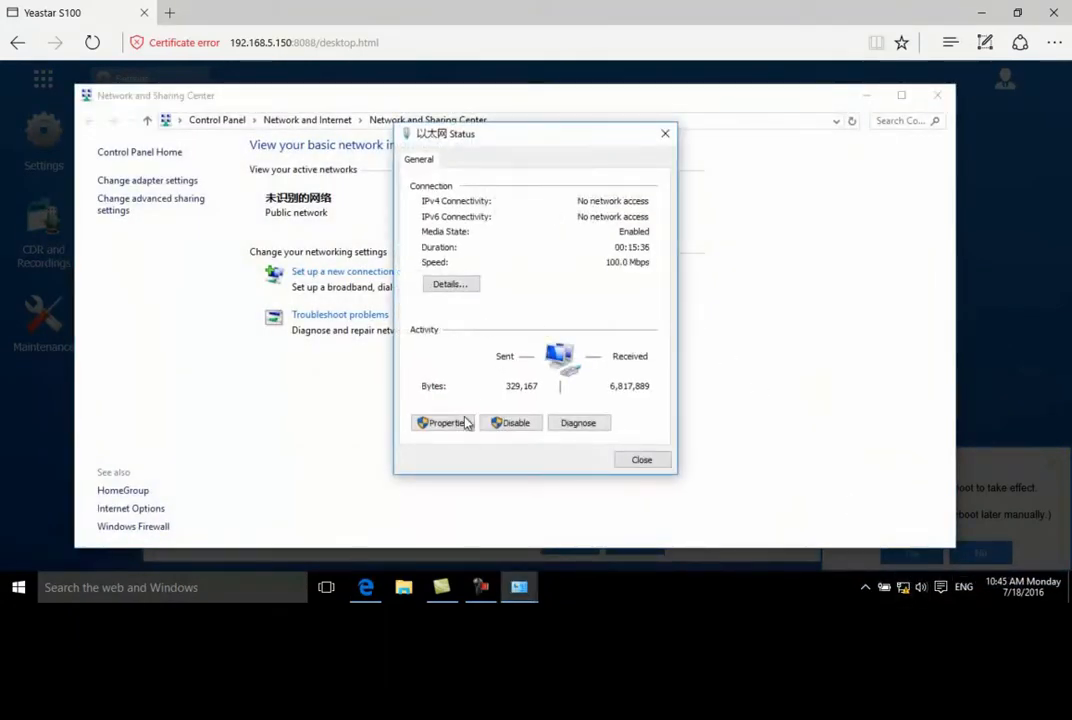
{"action": "double_click", "coordinate": [512, 340]}
Set the computer's IP address to 192.168.6.33 and its gateway and preferred DNS to 192.168.6.1, save despite the gateway warning, and close the network windows
{"action": "double_click", "coordinate": [656, 339]}
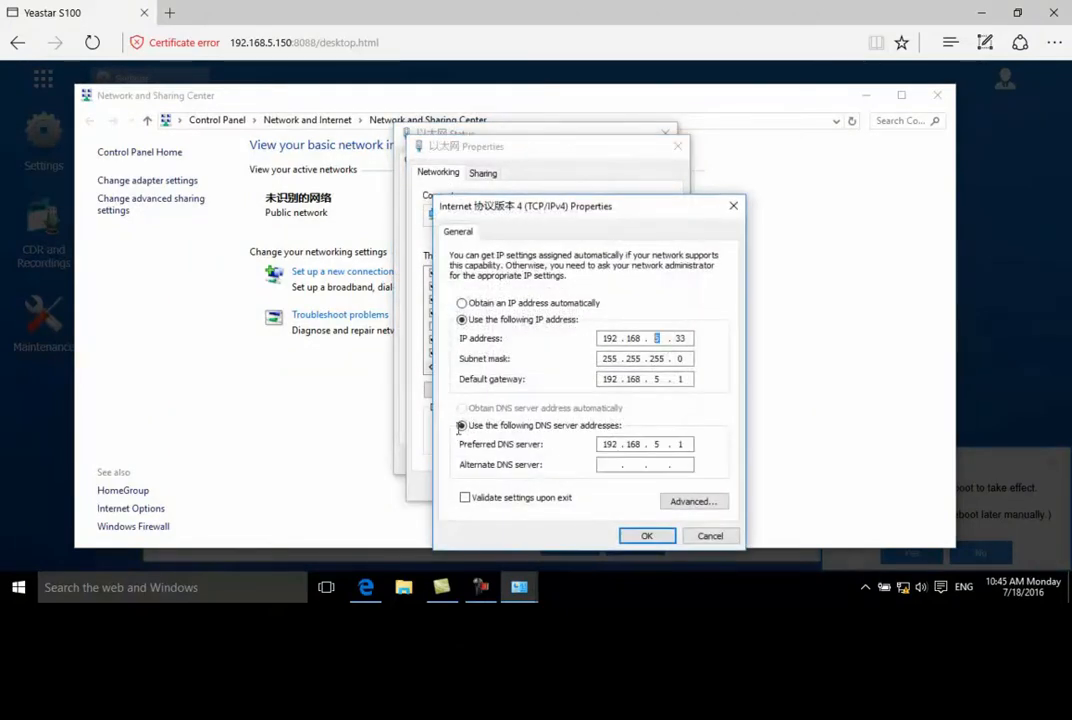
{"action": "type", "text": "6"}
{"action": "double_click", "coordinate": [656, 379]}
{"action": "type", "text": "6"}
{"action": "double_click", "coordinate": [656, 444]}
{"action": "type", "text": "6"}
{"action": "left_click", "coordinate": [647, 536]}
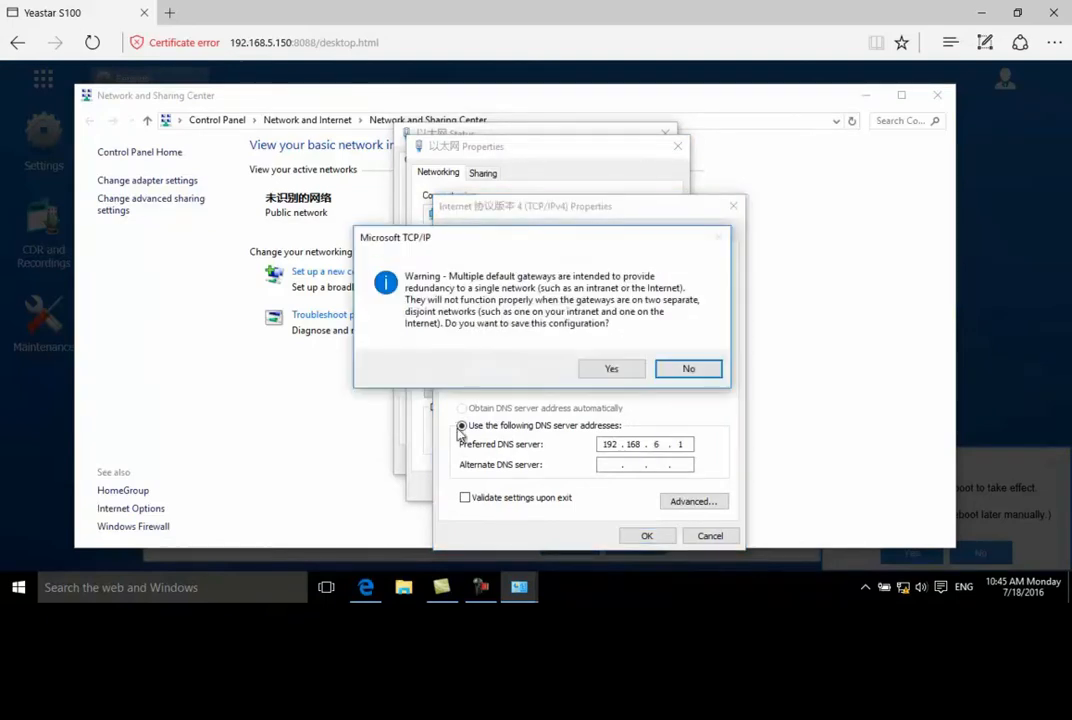
{"action": "left_click", "coordinate": [611, 369]}
{"action": "left_click", "coordinate": [591, 486]}
{"action": "left_click", "coordinate": [641, 461]}
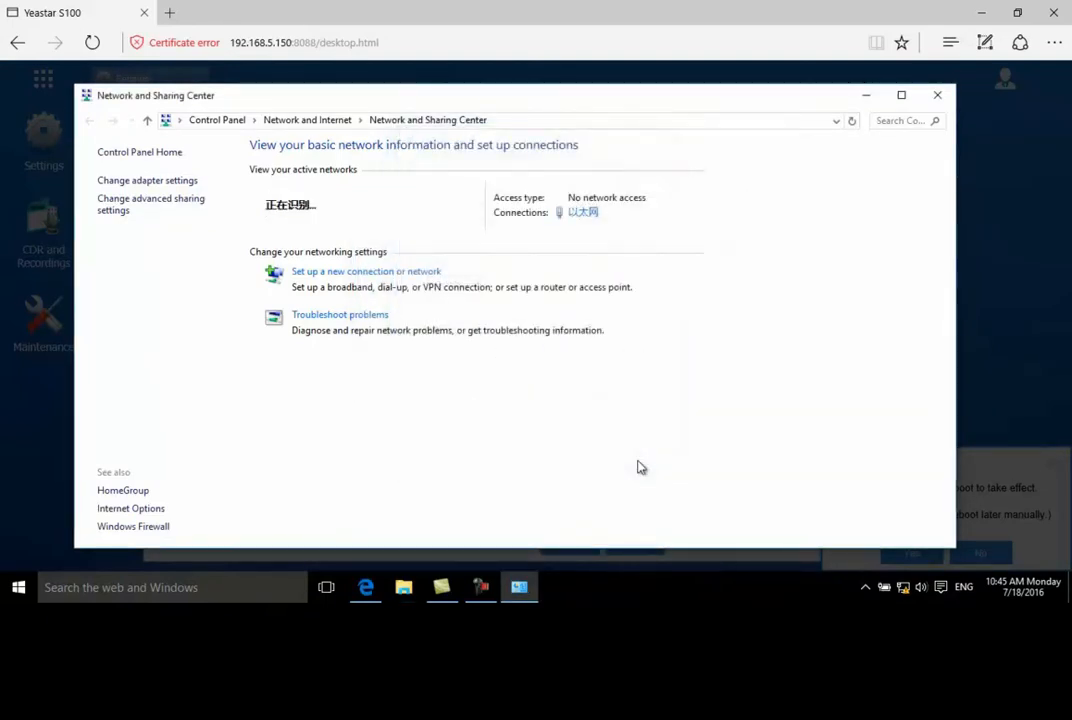
{"action": "left_click", "coordinate": [938, 100]}
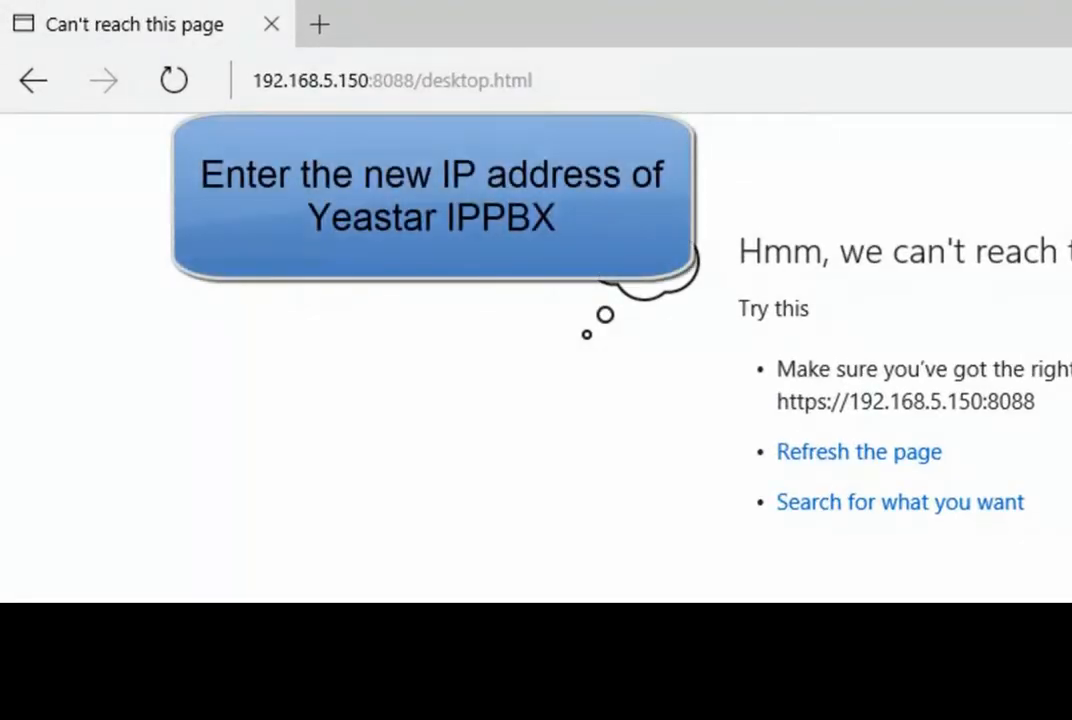
Open the PBX web interface at 192.168.6.23 in the browser and continue past the certificate warning
{"action": "left_click", "coordinate": [613, 81]}
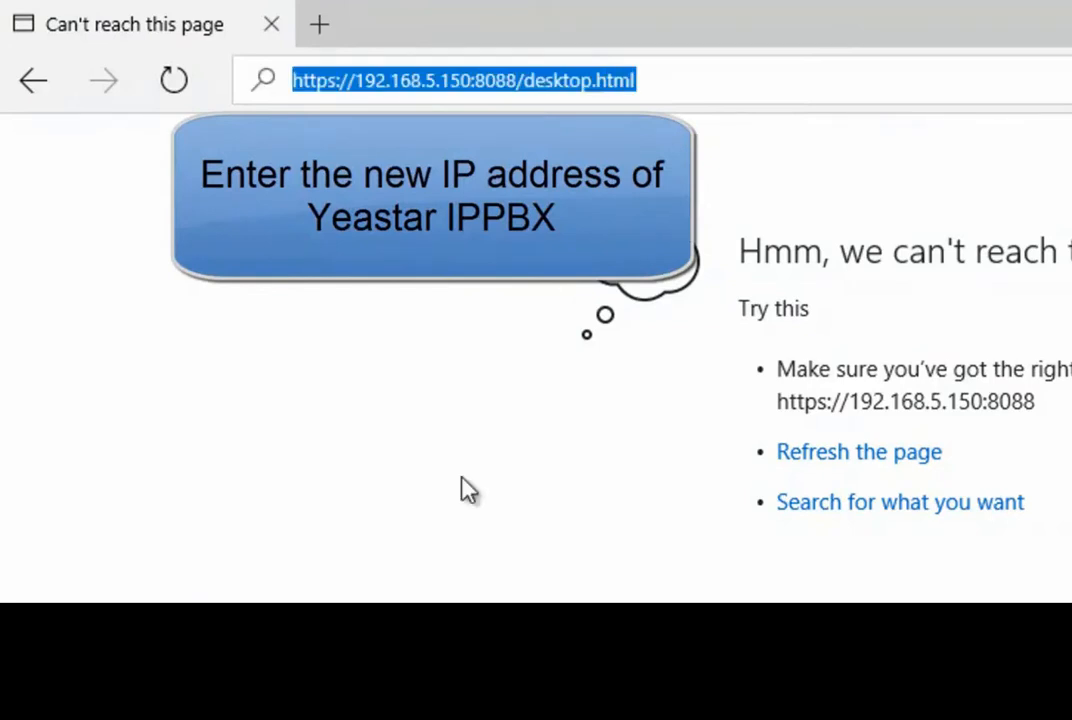
{"action": "type", "text": "192"}
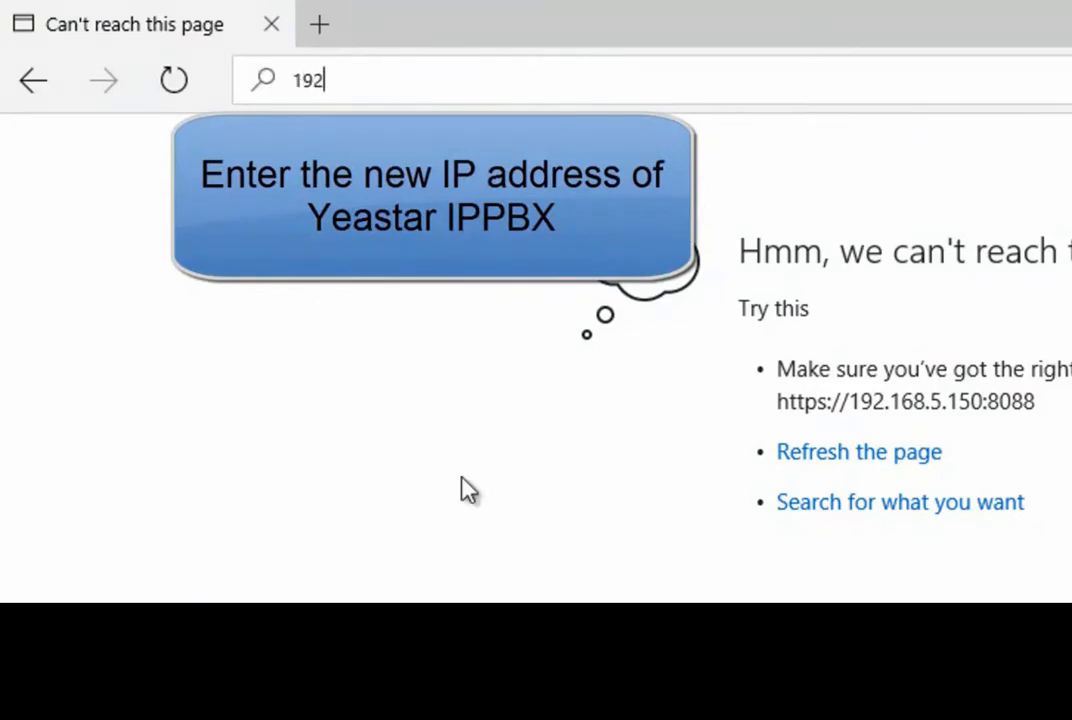
{"action": "type", "text": ".168.6.23"}
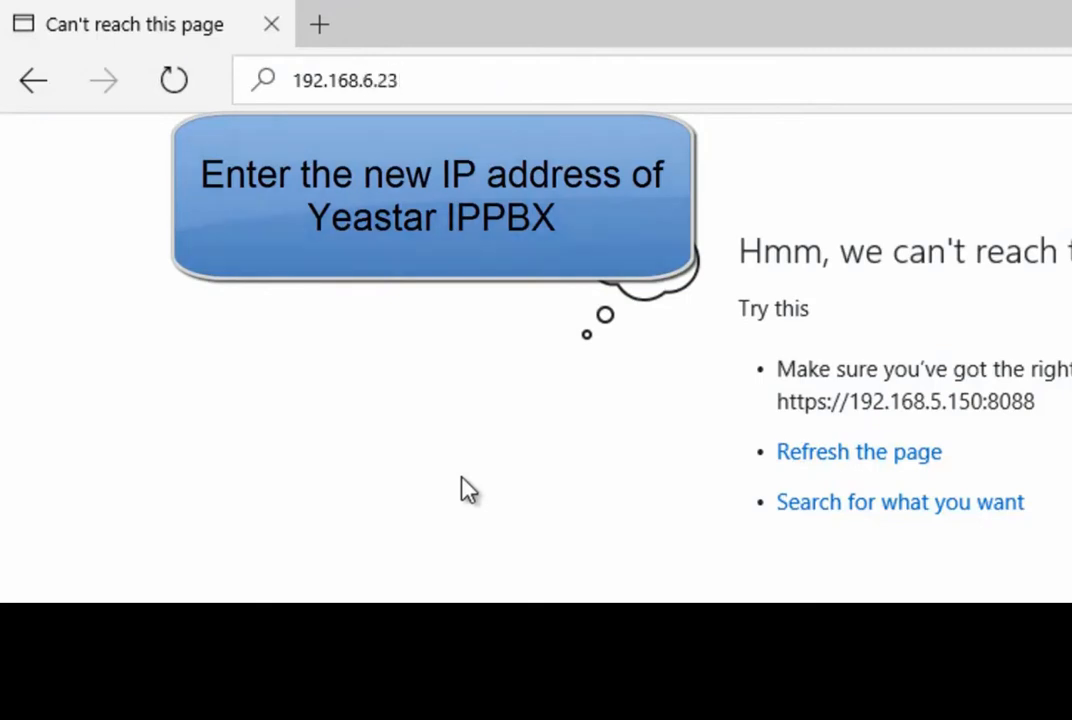
{"action": "key", "text": "Return"}
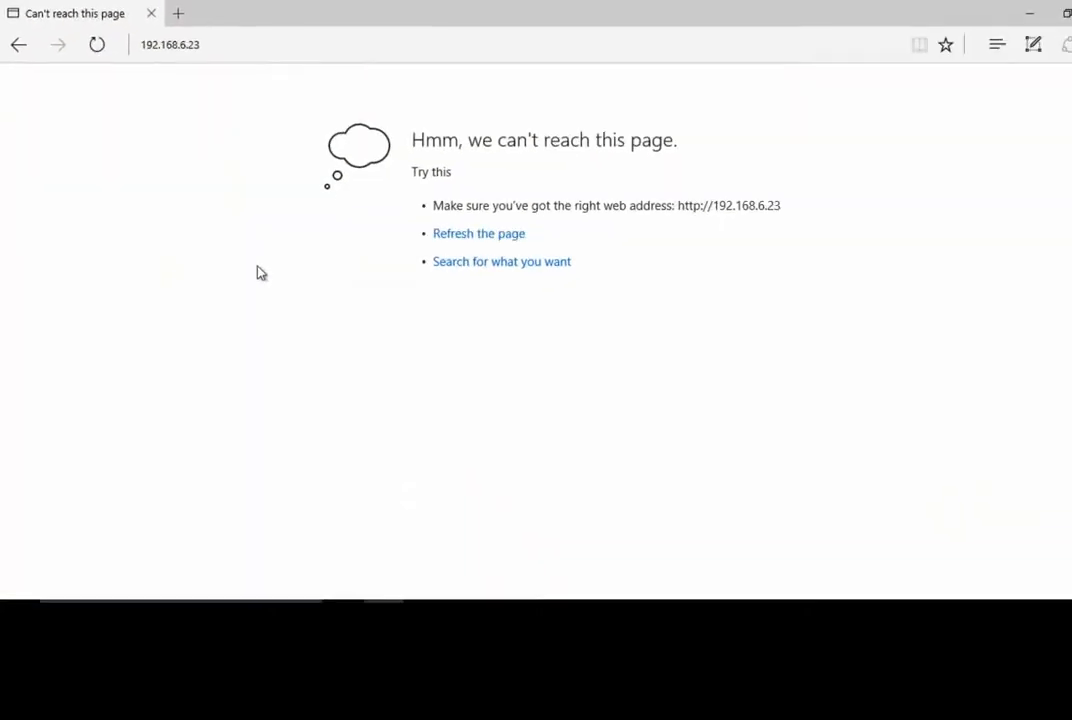
{"action": "key", "text": "ctrl+l"}
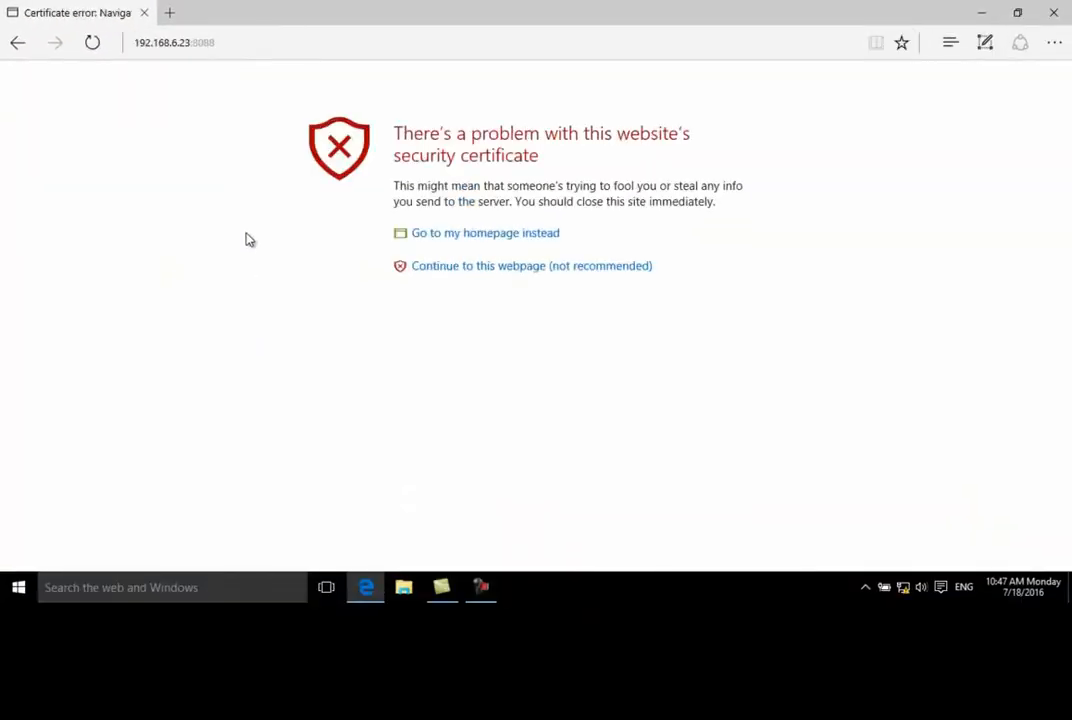
{"action": "left_click", "coordinate": [435, 272]}
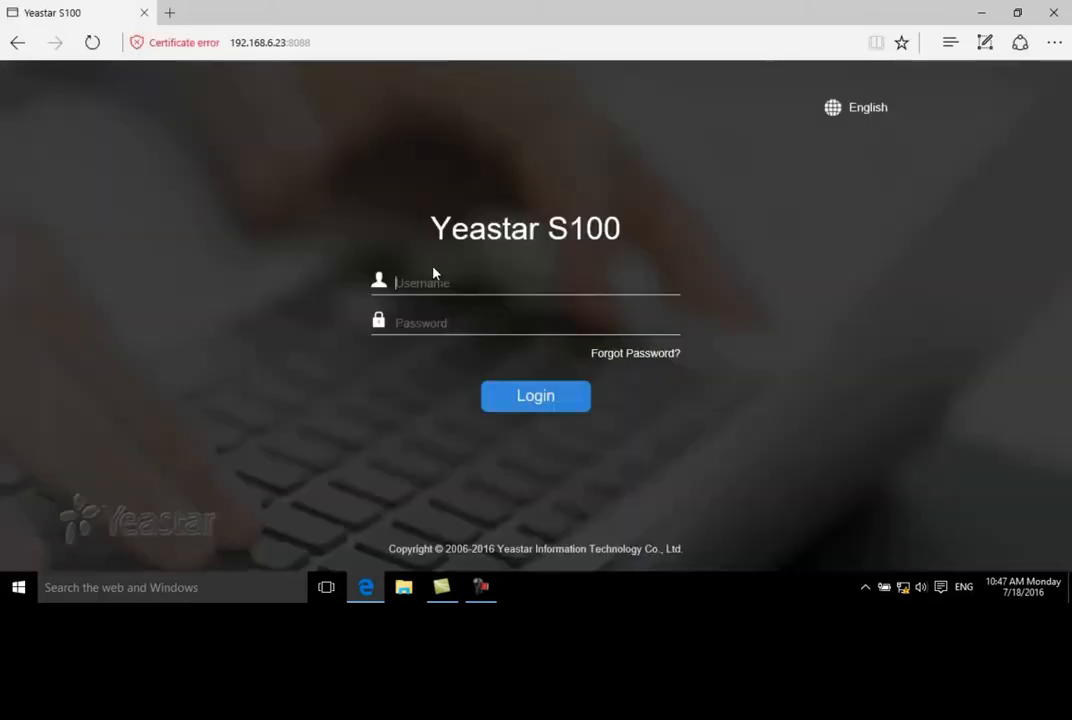
Log in to the PBX as admin with the account password
{"action": "type", "text": "admin"}
{"action": "key", "text": "Tab"}
{"action": "type", "text": "pas"}
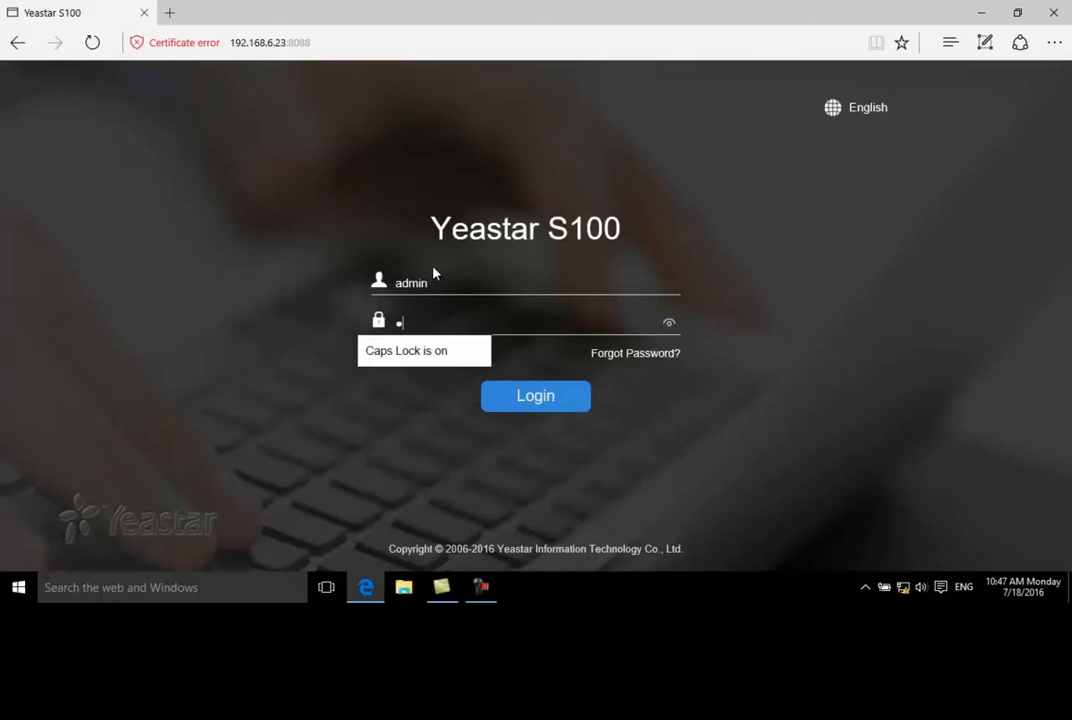
{"action": "type", "text": "sword1"}
{"action": "left_click", "coordinate": [511, 400]}
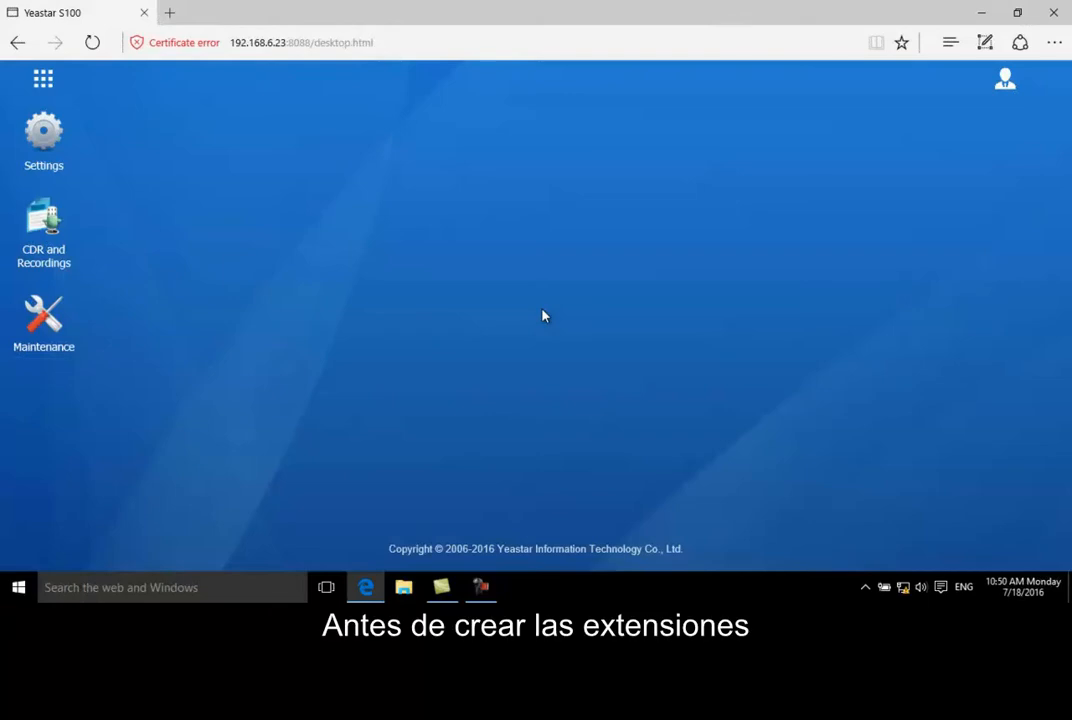
Set the user extensions range to 8001–8999 in the PBX general preferences and save it
{"action": "left_click", "coordinate": [59, 141]}
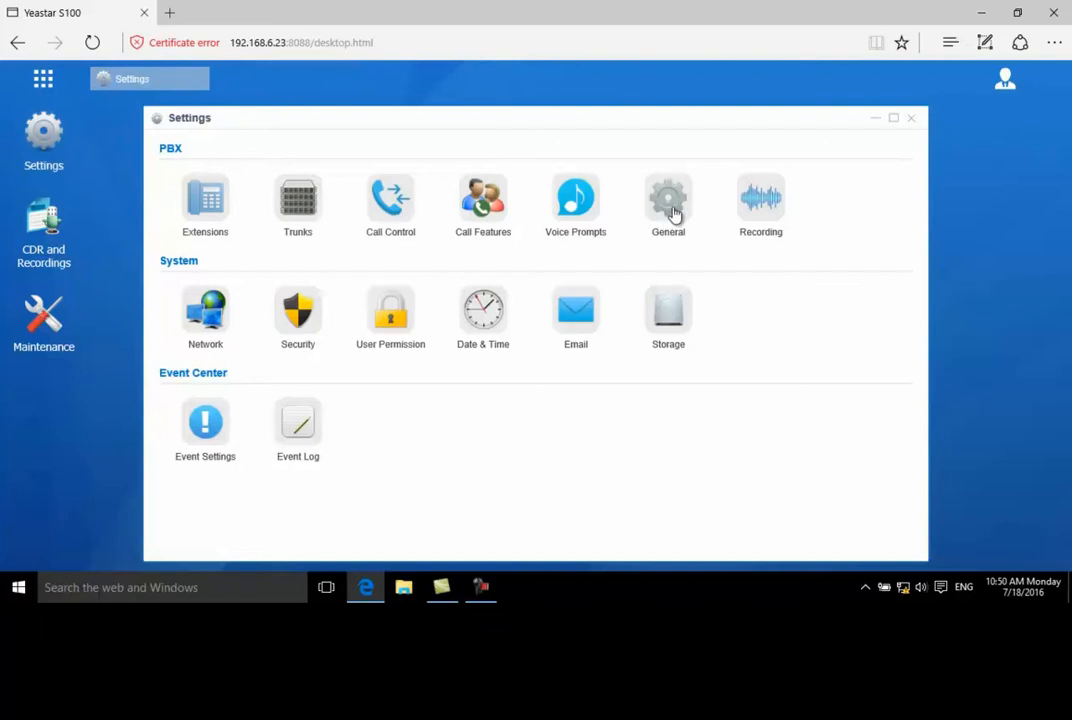
{"action": "left_click", "coordinate": [676, 212]}
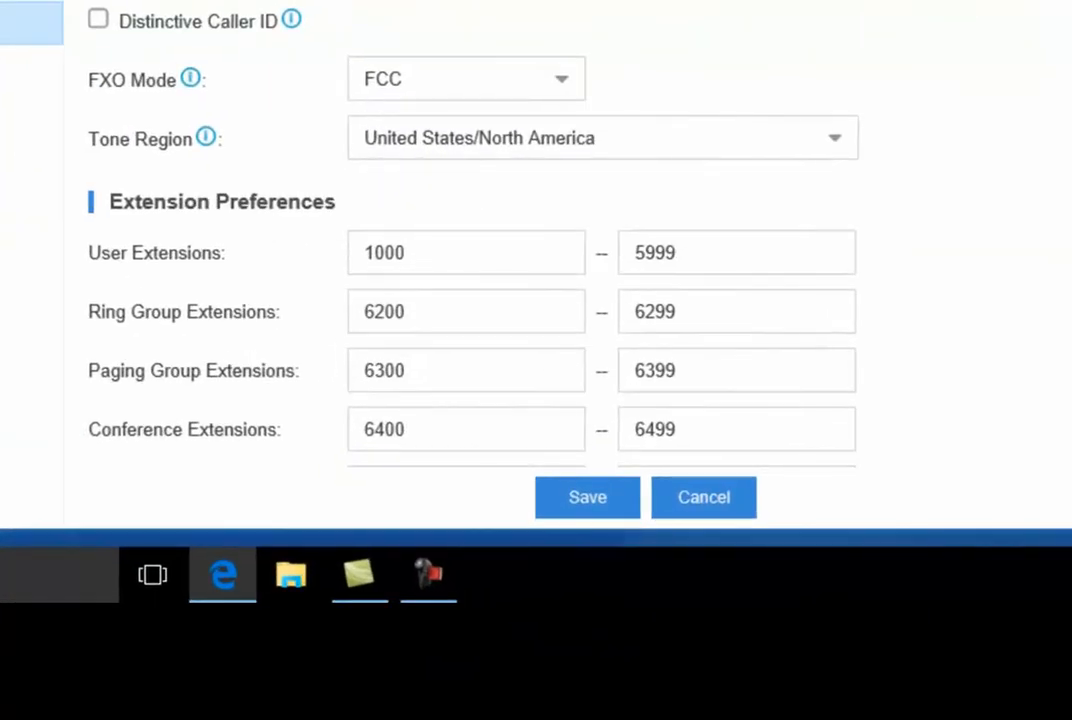
{"action": "left_click", "coordinate": [419, 251]}
{"action": "left_click_drag", "start_coordinate": [419, 251], "coordinate": [349, 251]}
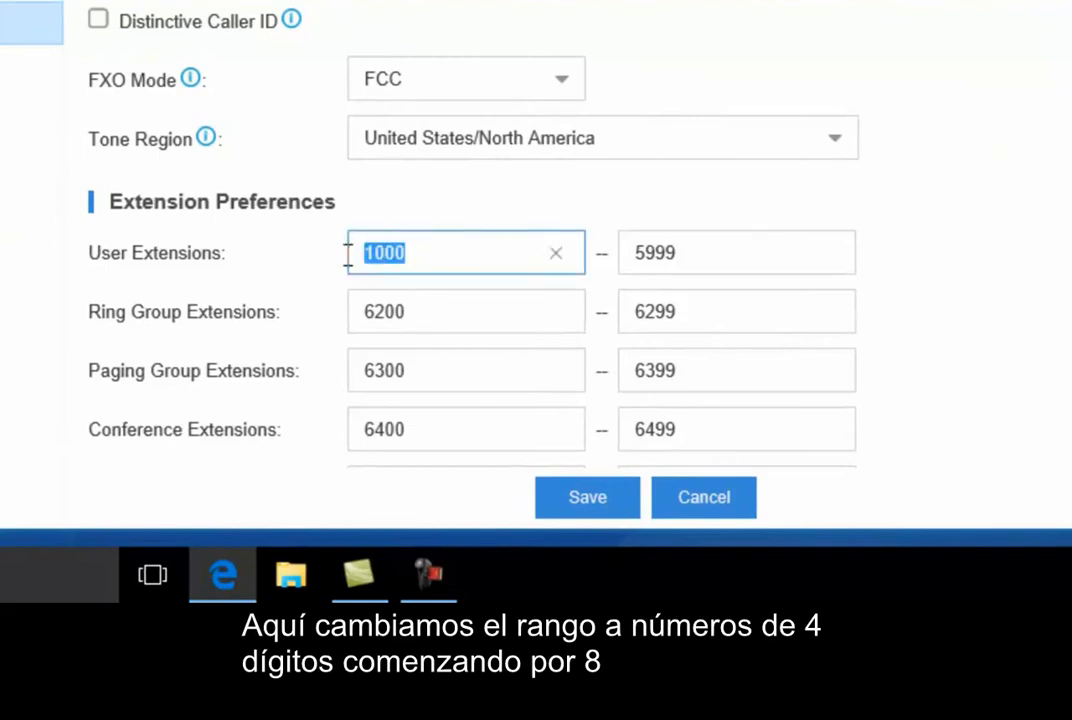
{"action": "type", "text": "8001"}
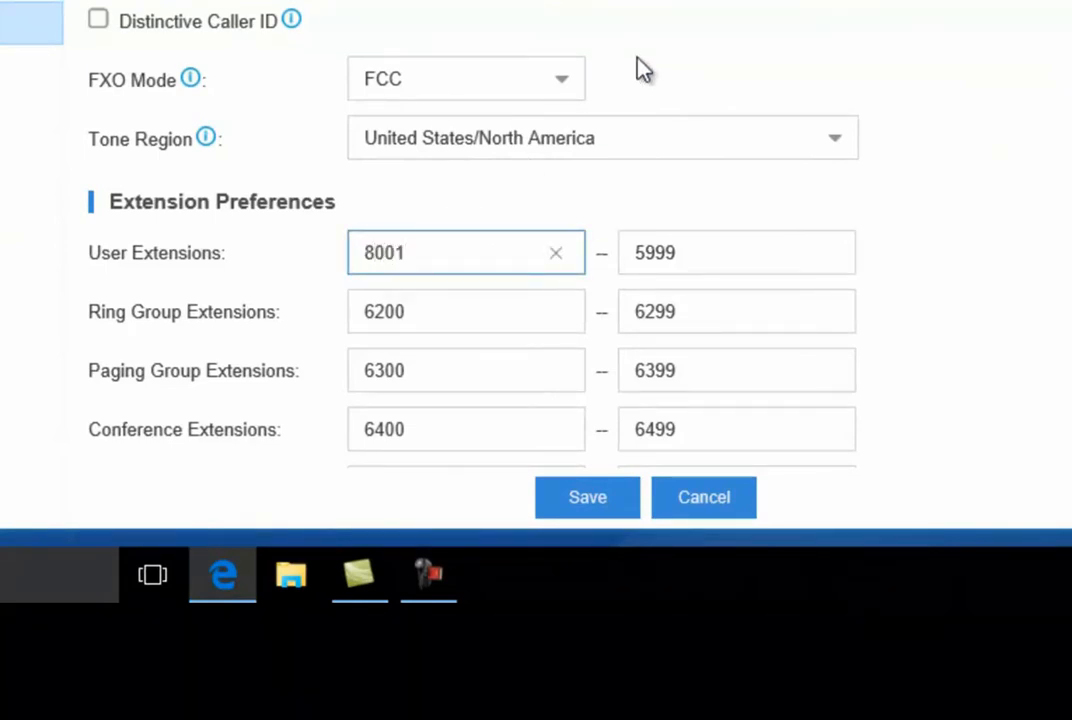
{"action": "key", "text": "Tab"}
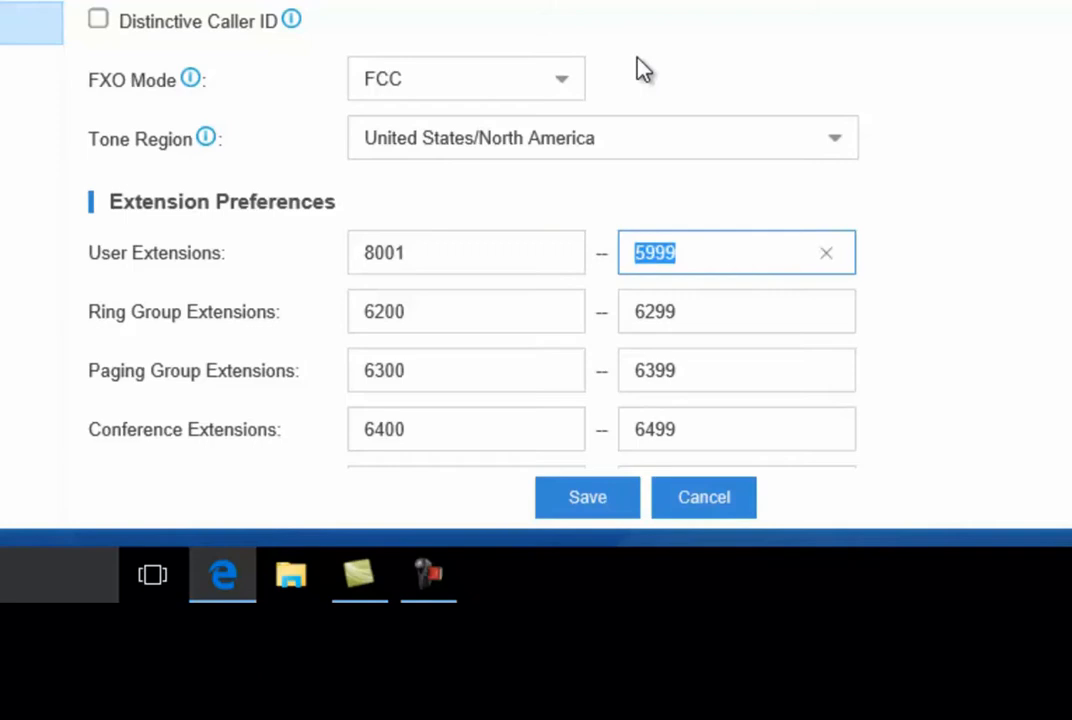
{"action": "type", "text": "8999"}
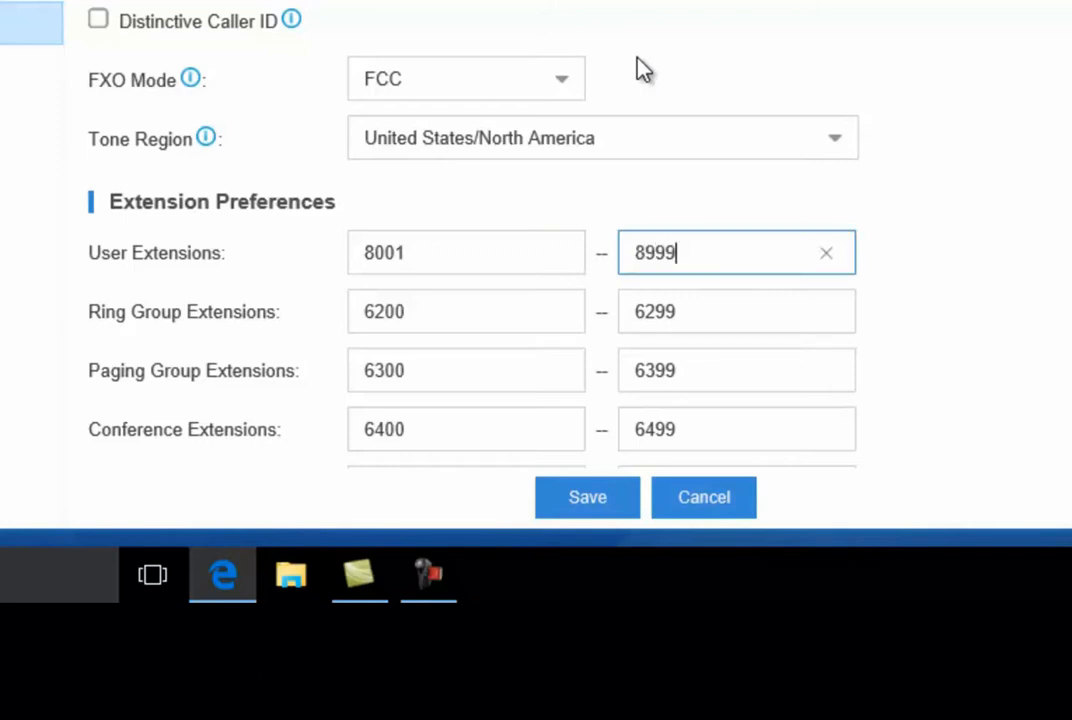
{"action": "left_click", "coordinate": [641, 70]}
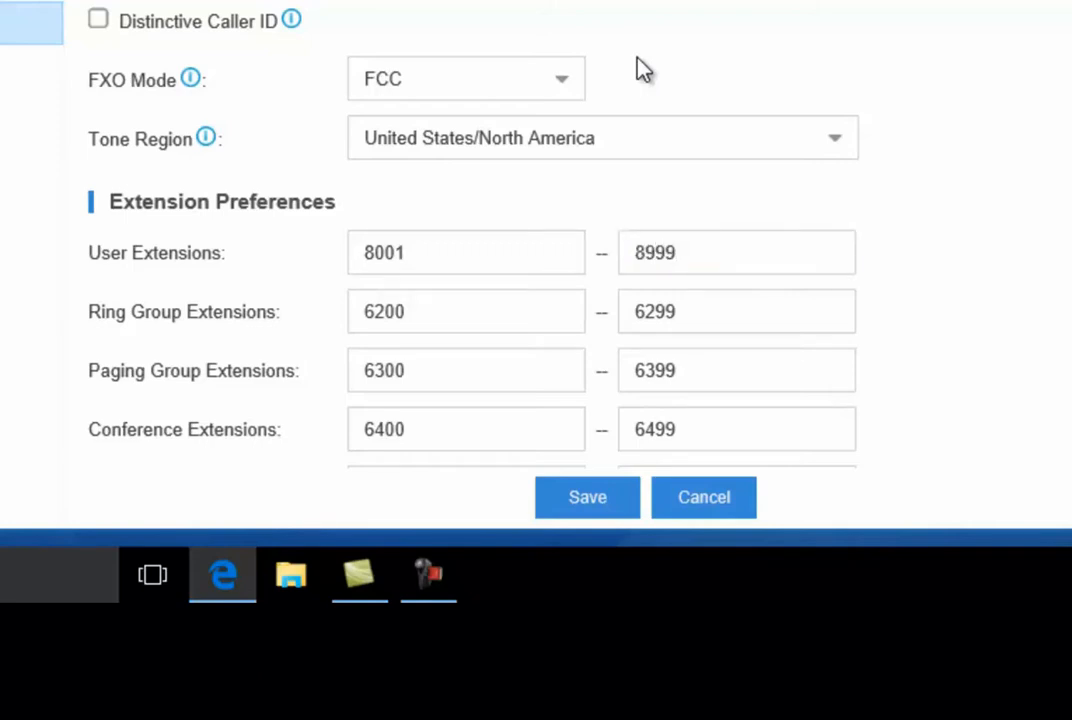
{"action": "left_click", "coordinate": [588, 506]}
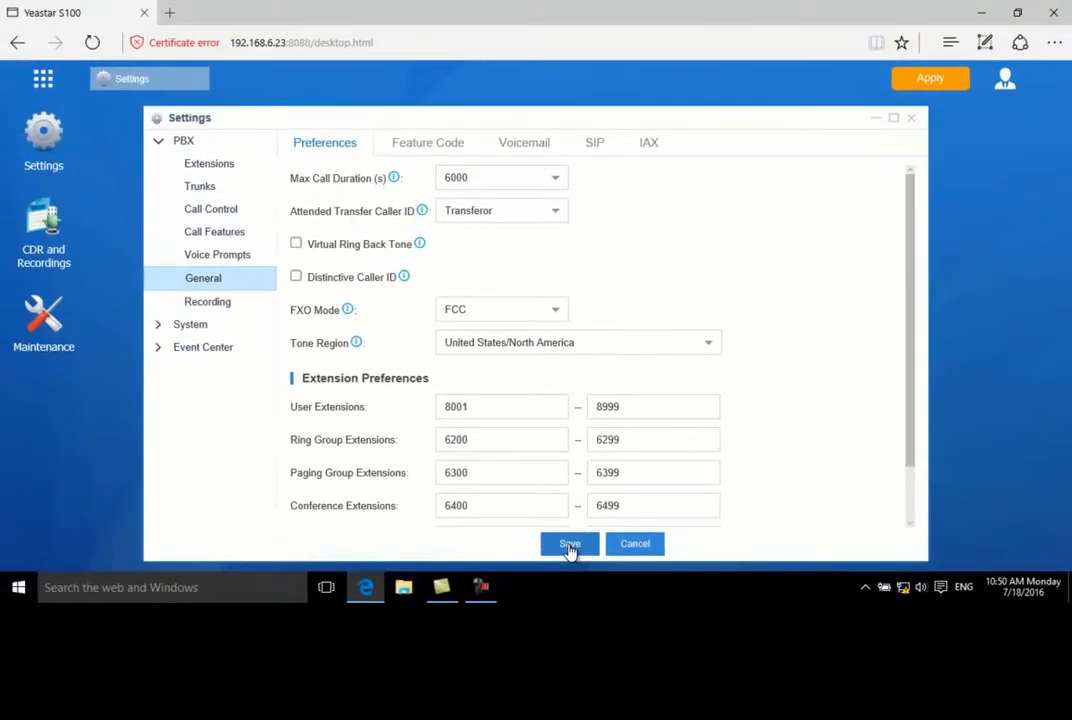
Delete all existing extensions from the PBX and start adding a new extension
{"action": "left_click", "coordinate": [229, 170]}
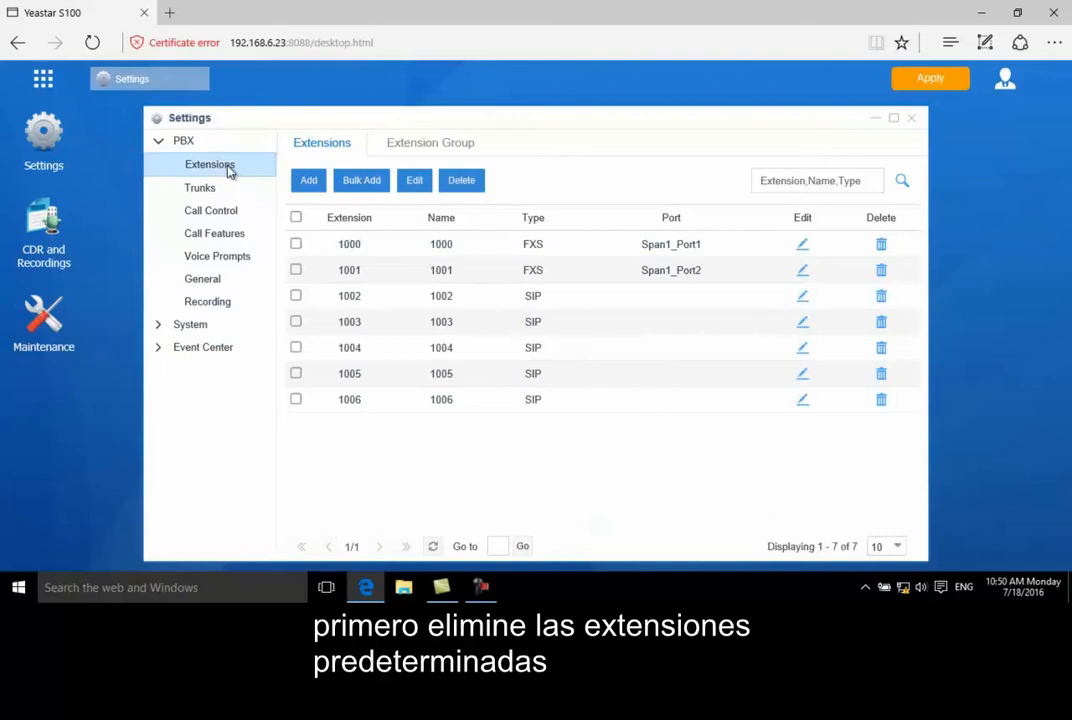
{"action": "left_click", "coordinate": [298, 220]}
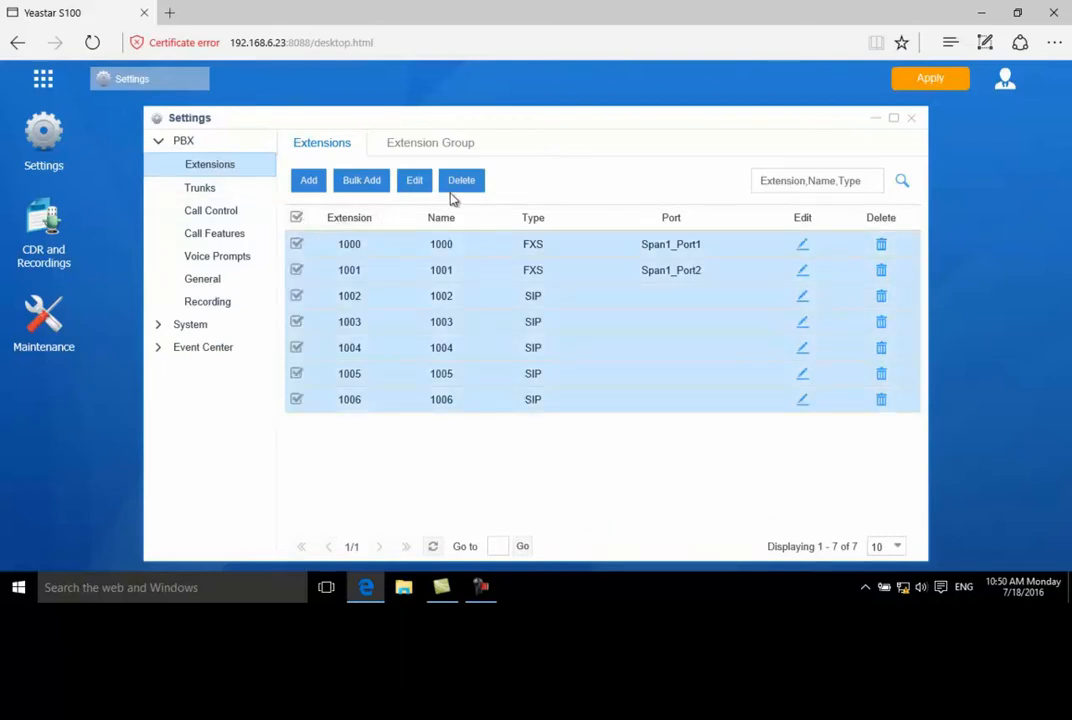
{"action": "left_click", "coordinate": [462, 190]}
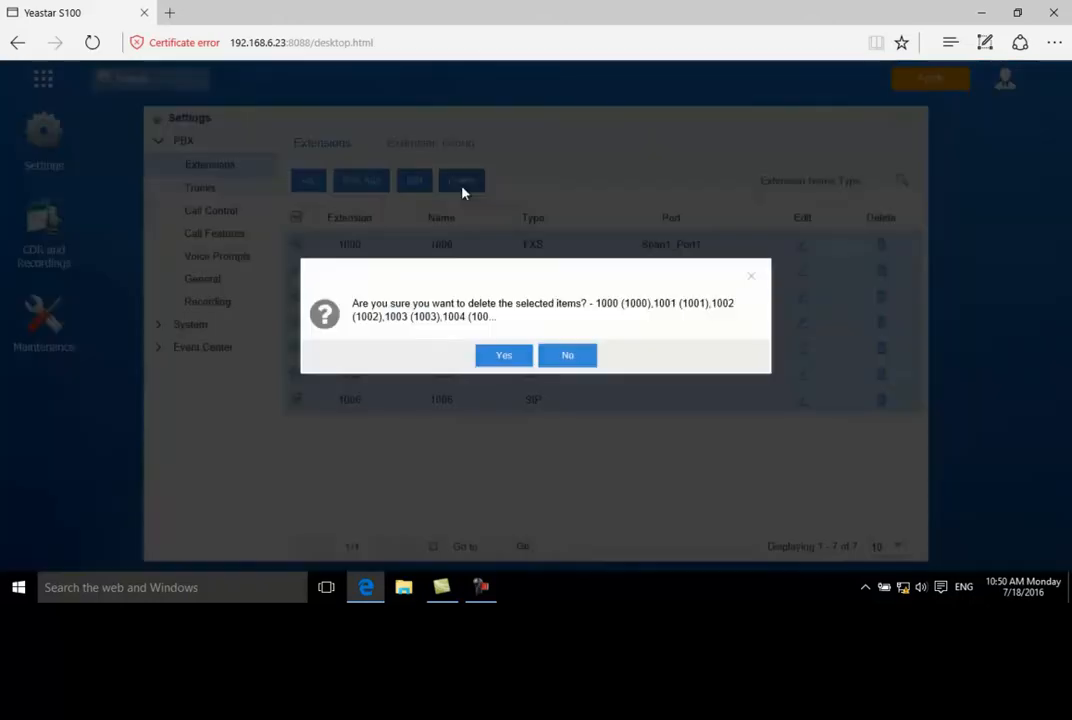
{"action": "left_click", "coordinate": [502, 356]}
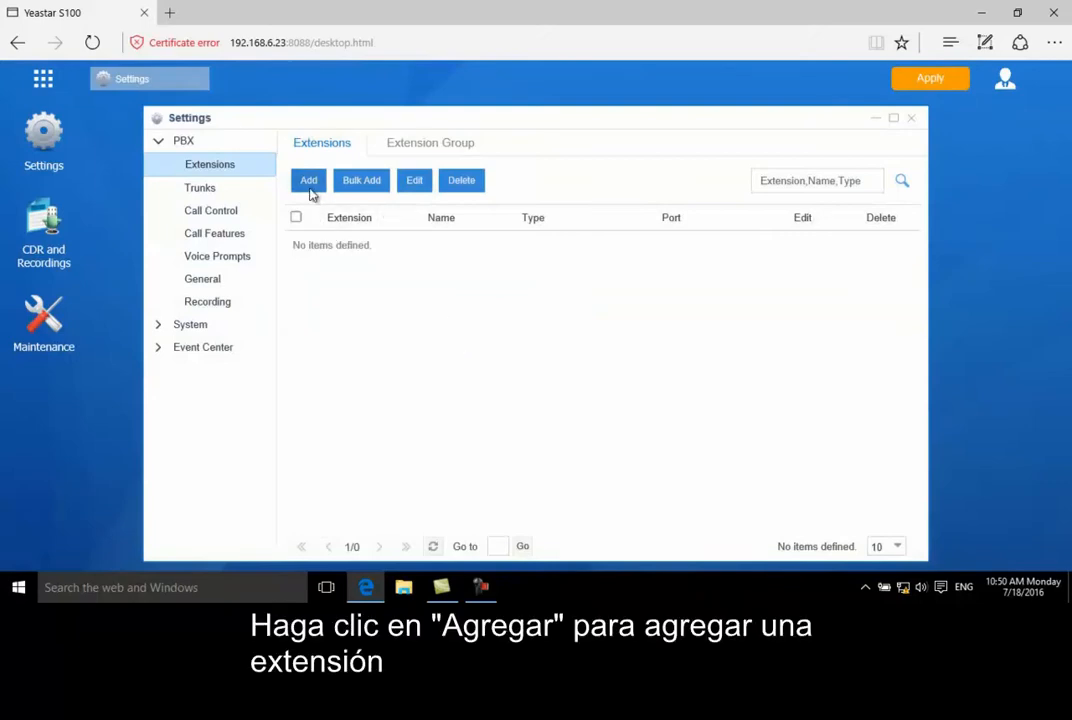
{"action": "left_click", "coordinate": [311, 192]}
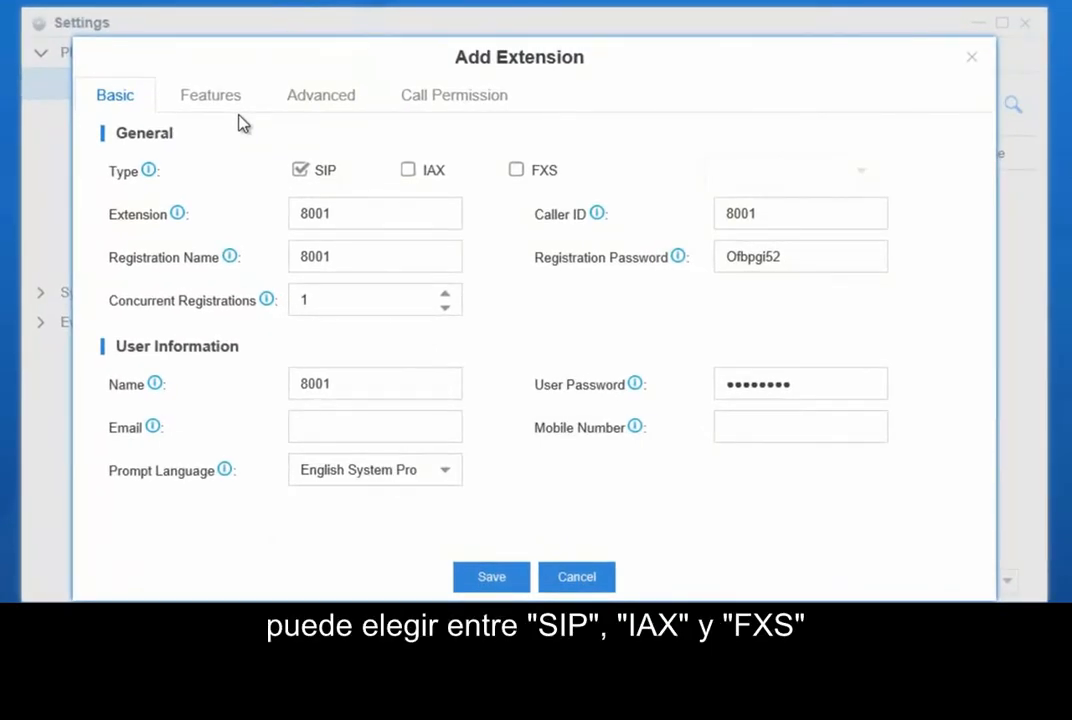
Try enabling the IAX and FXS types alongside SIP for the new extension, and clear both again
{"action": "left_click", "coordinate": [409, 172]}
{"action": "left_click", "coordinate": [516, 172]}
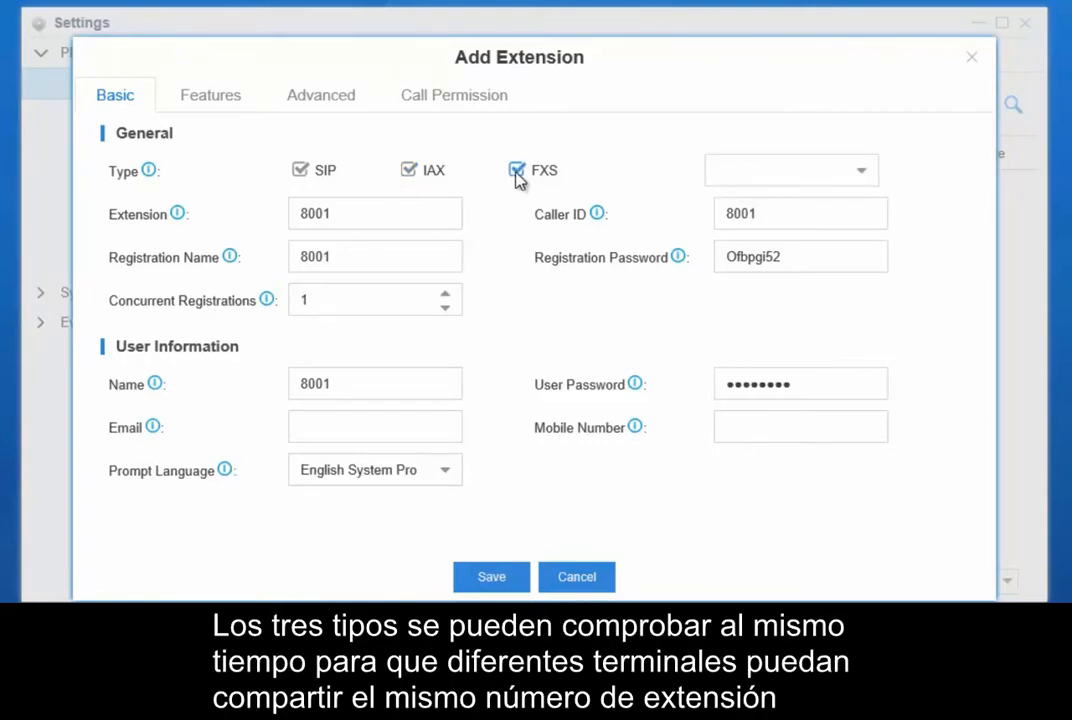
{"action": "left_click", "coordinate": [516, 172]}
{"action": "left_click", "coordinate": [405, 172]}
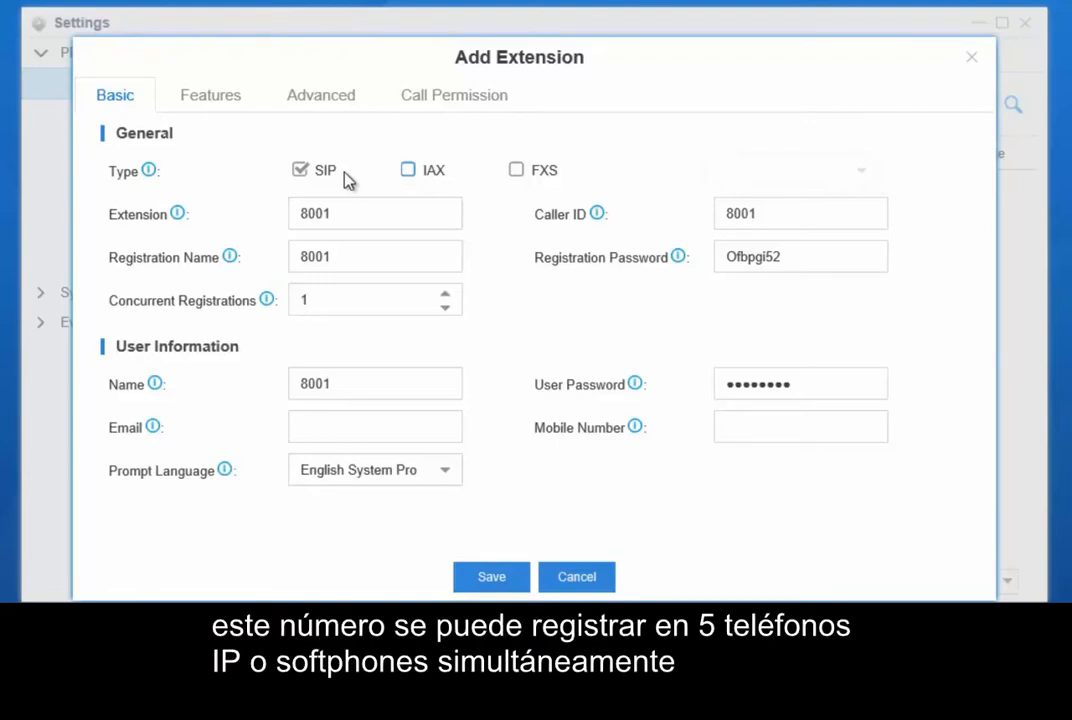
Set the new SIP extension's concurrent registrations to 5
{"action": "left_click", "coordinate": [446, 296]}
{"action": "left_click", "coordinate": [446, 296]}
{"action": "left_click", "coordinate": [446, 296]}
{"action": "left_click", "coordinate": [446, 296]}
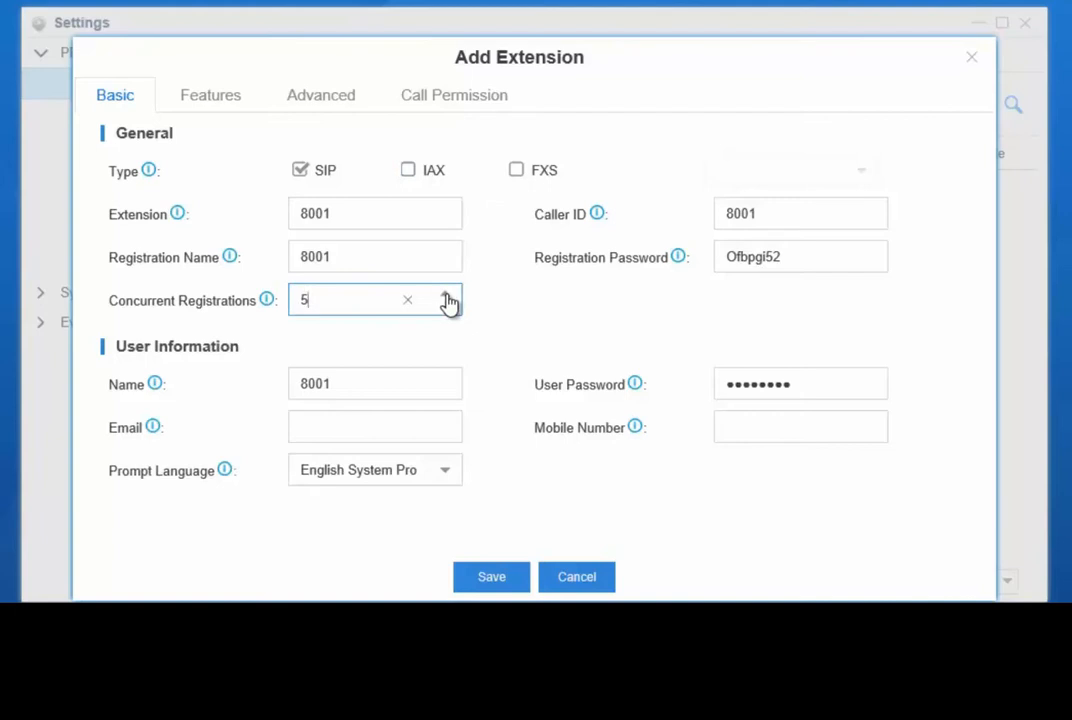
Change extension 8001's type from SIP to FXS and assign it to port Span1_Port1
{"action": "left_click", "coordinate": [300, 171]}
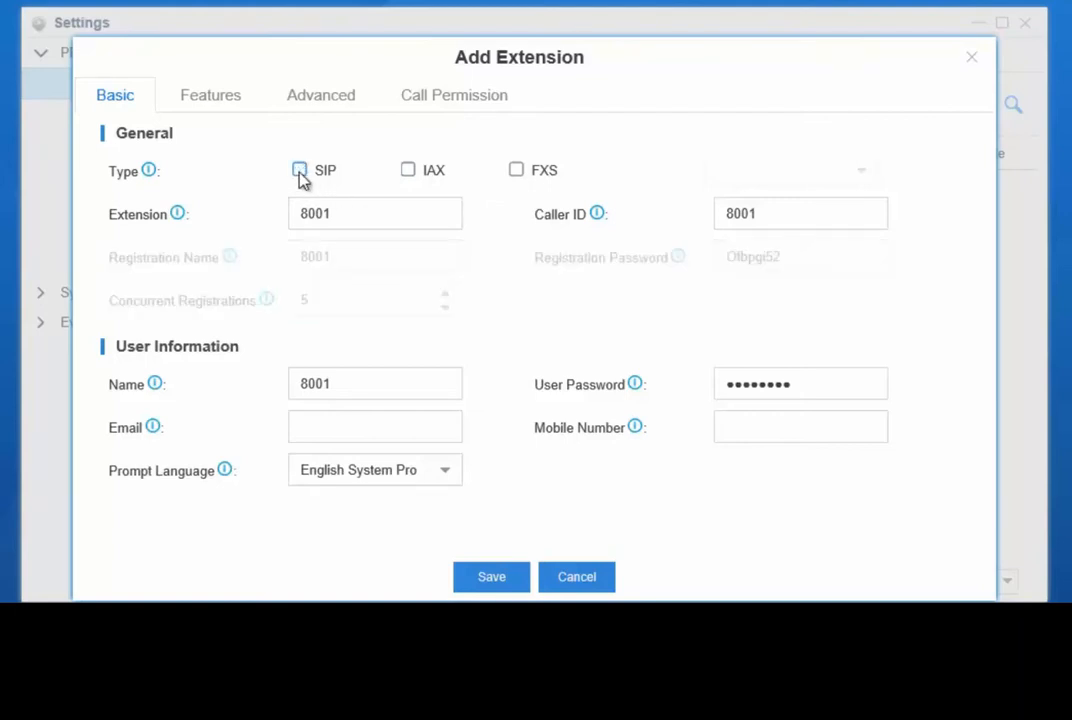
{"action": "left_click", "coordinate": [516, 171]}
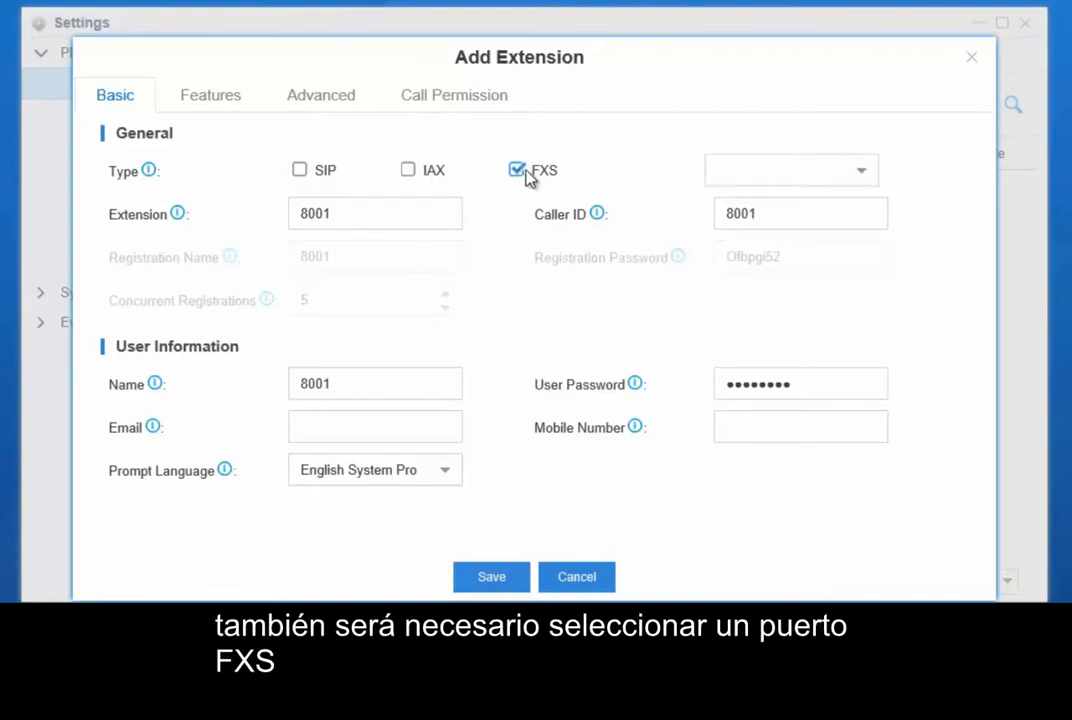
{"action": "left_click", "coordinate": [863, 174]}
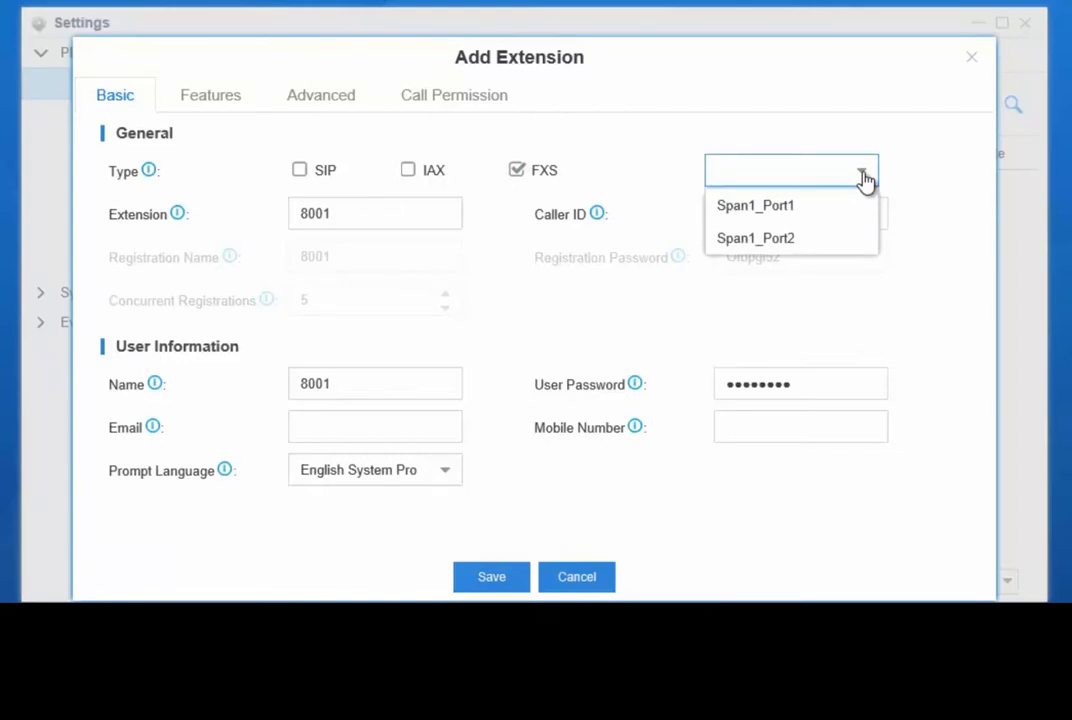
{"action": "left_click", "coordinate": [843, 206]}
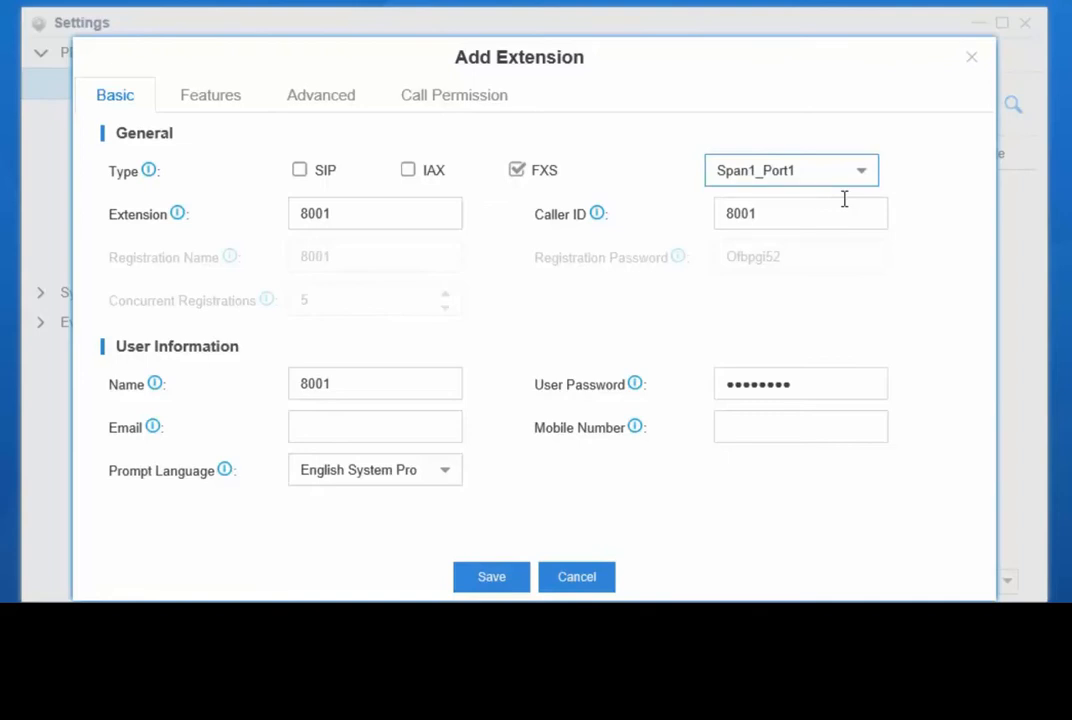
Review extension 8001's voicemail, call forwarding, mobility and monitoring features, and save the new extension
{"action": "left_click", "coordinate": [209, 100]}
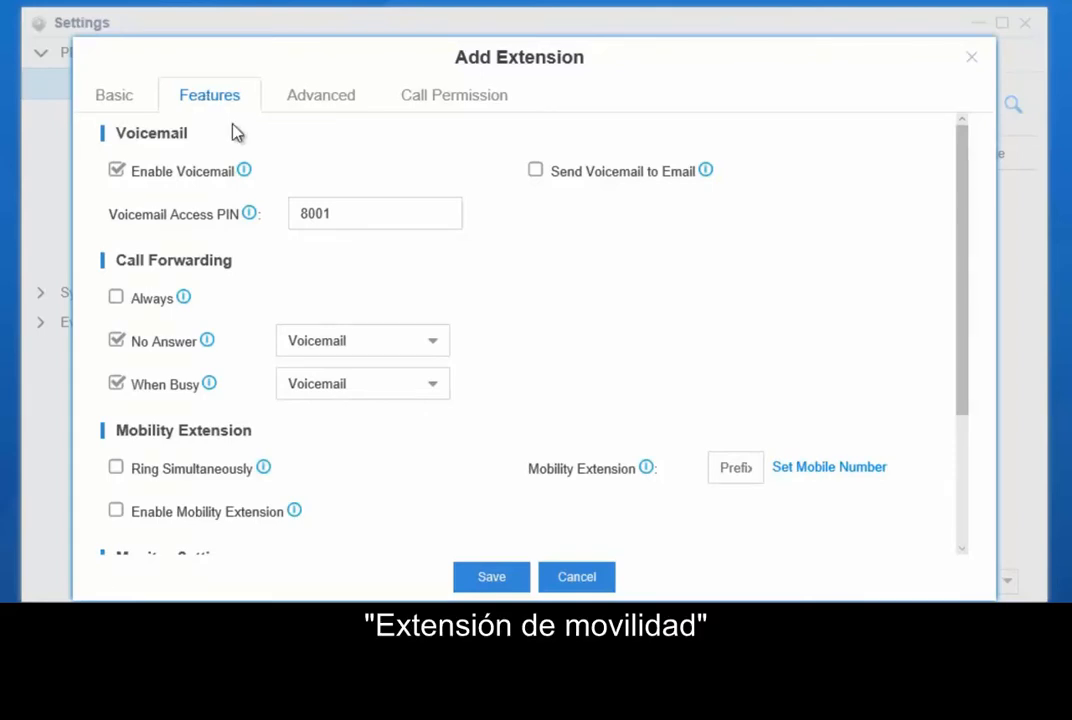
{"action": "scroll", "coordinate": [234, 131], "scroll_direction": "down", "scroll_amount": 3}
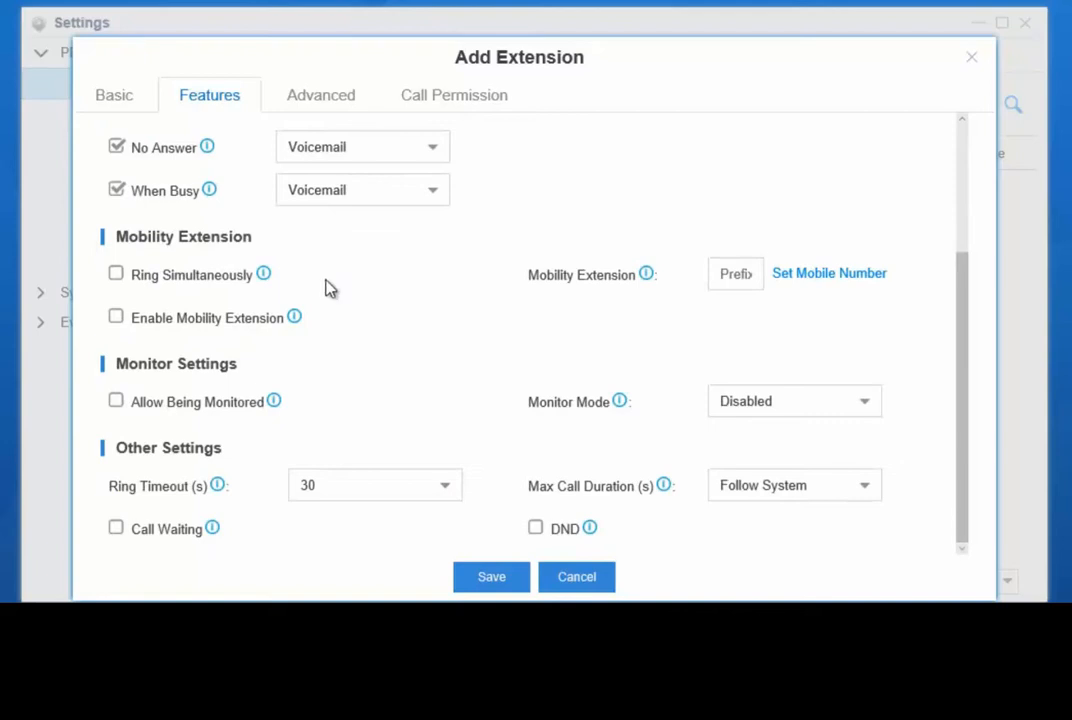
{"action": "left_click", "coordinate": [482, 585]}
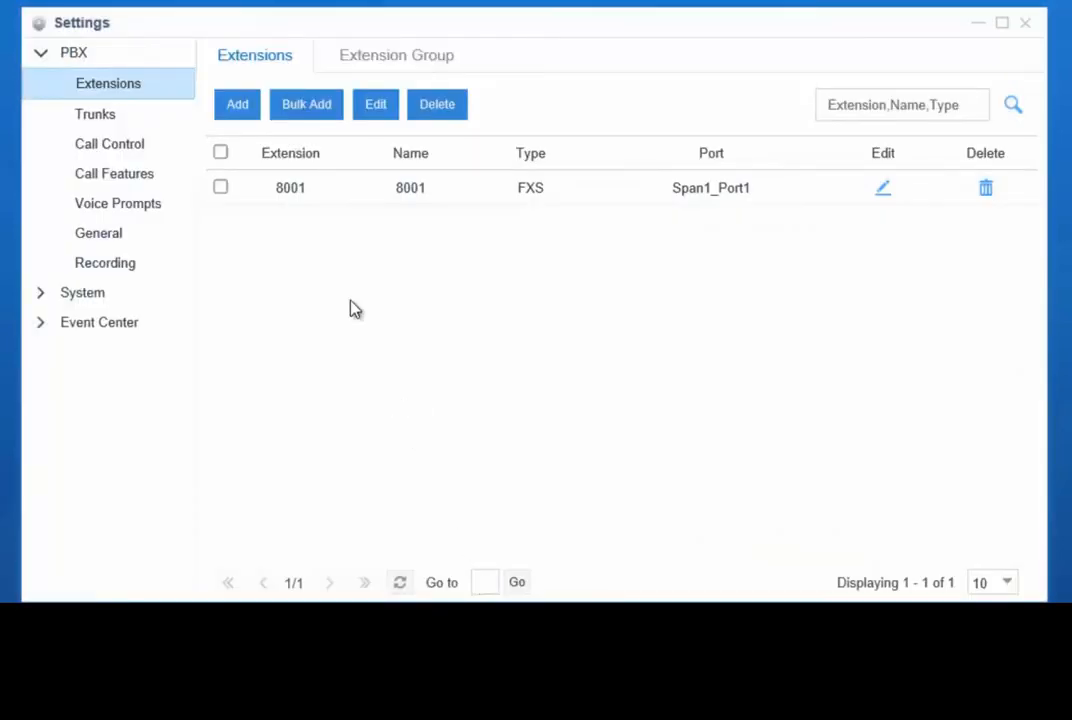
Bulk-add 100 SIP extensions starting from 8002, save them and apply the configuration changes
{"action": "left_click", "coordinate": [318, 108]}
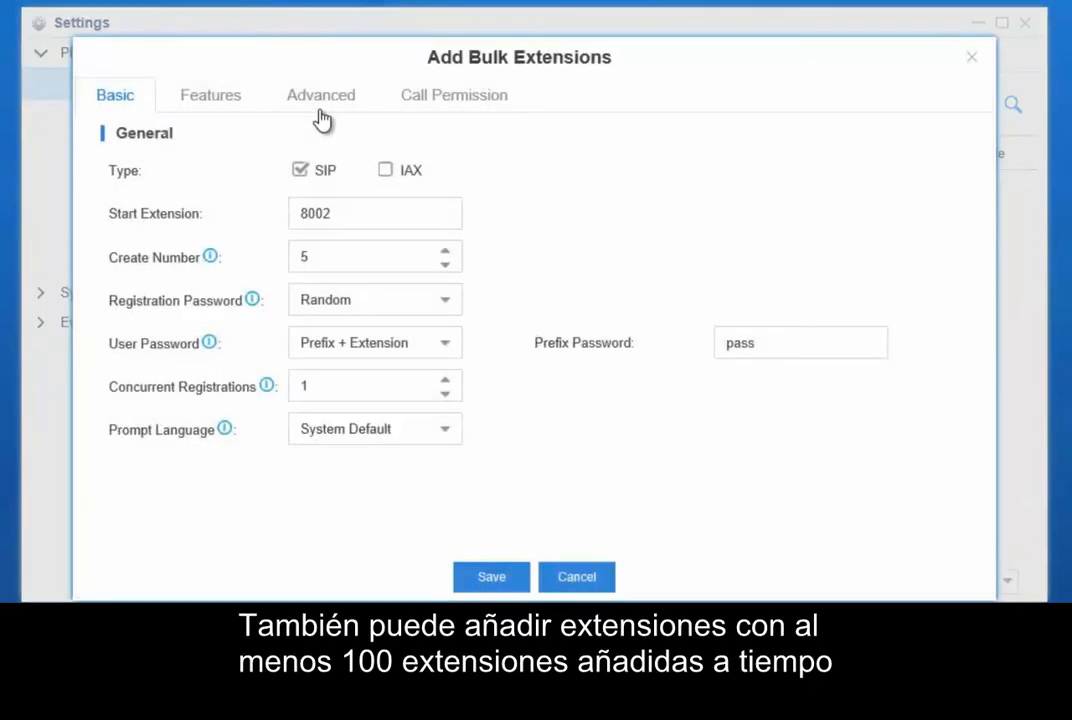
{"action": "left_click_drag", "start_coordinate": [323, 256], "coordinate": [294, 263]}
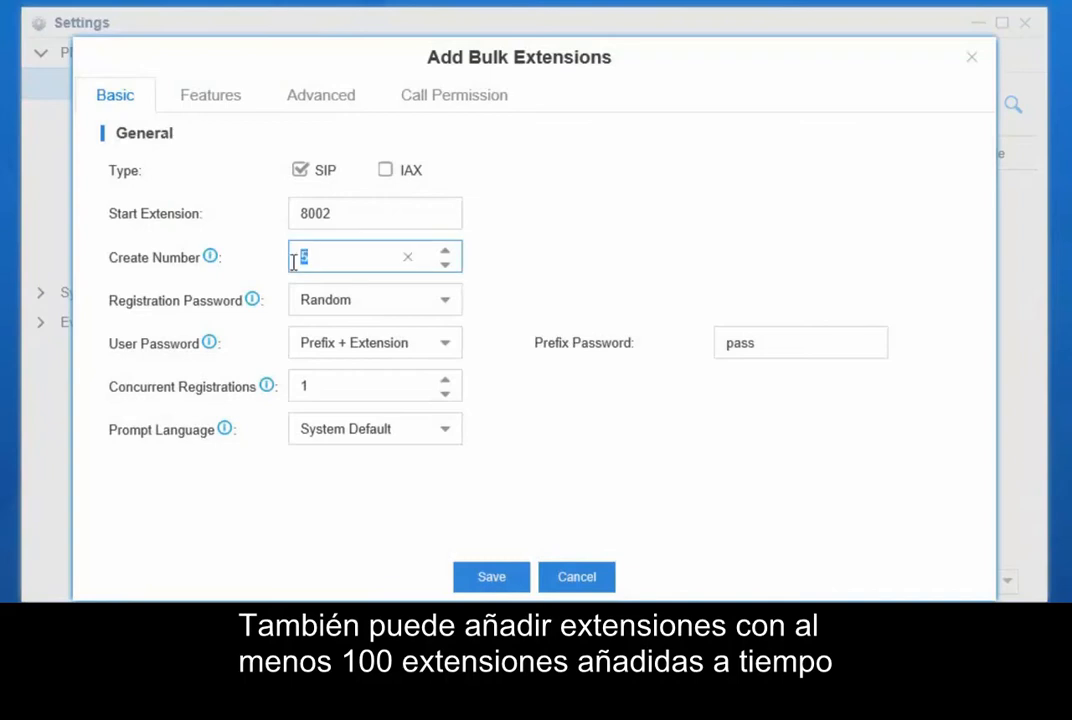
{"action": "type", "text": "100"}
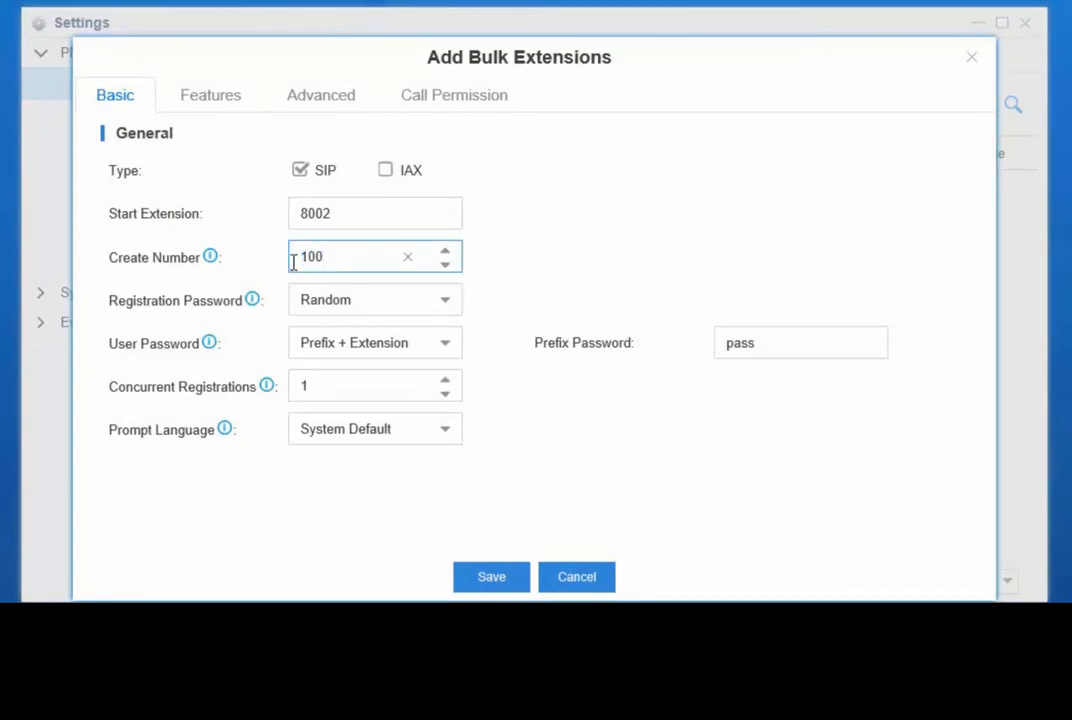
{"action": "left_click", "coordinate": [478, 578]}
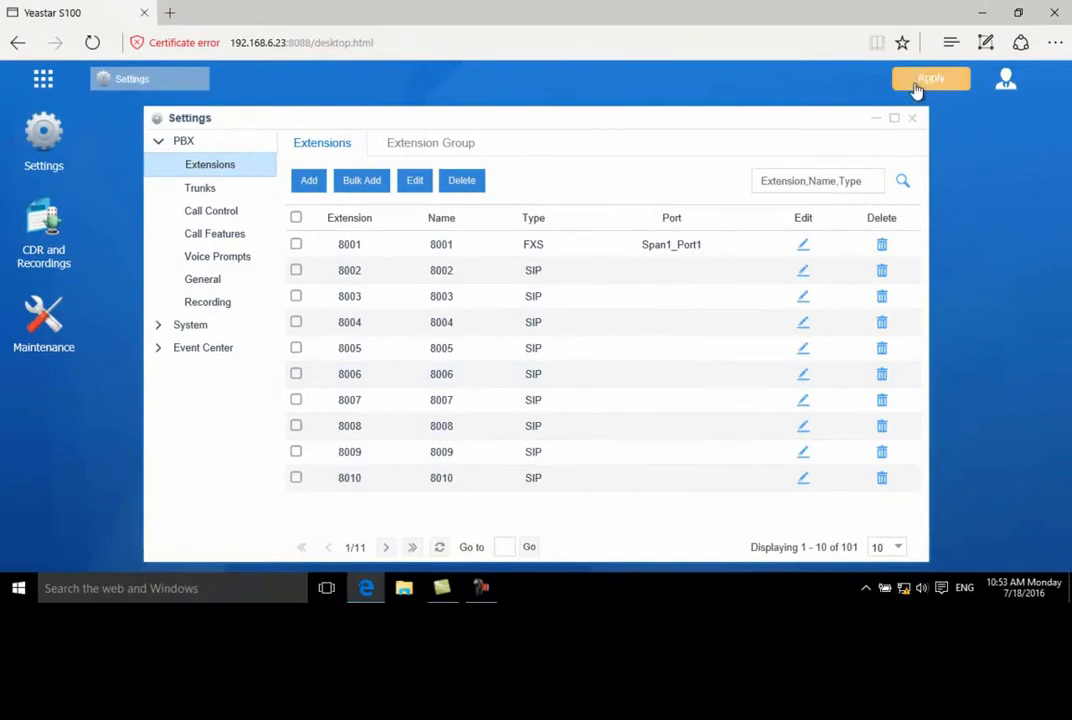
{"action": "left_click", "coordinate": [916, 86]}
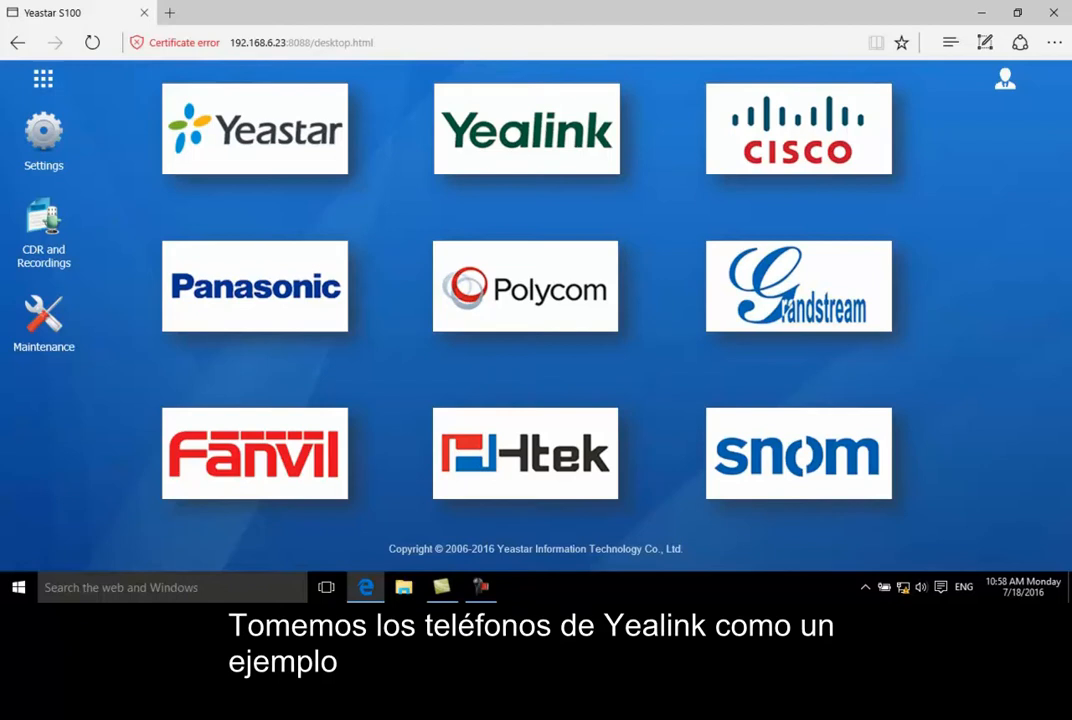
Open Auto Provisioning to show the list of IP phones on the local network
{"action": "left_click", "coordinate": [43, 79]}
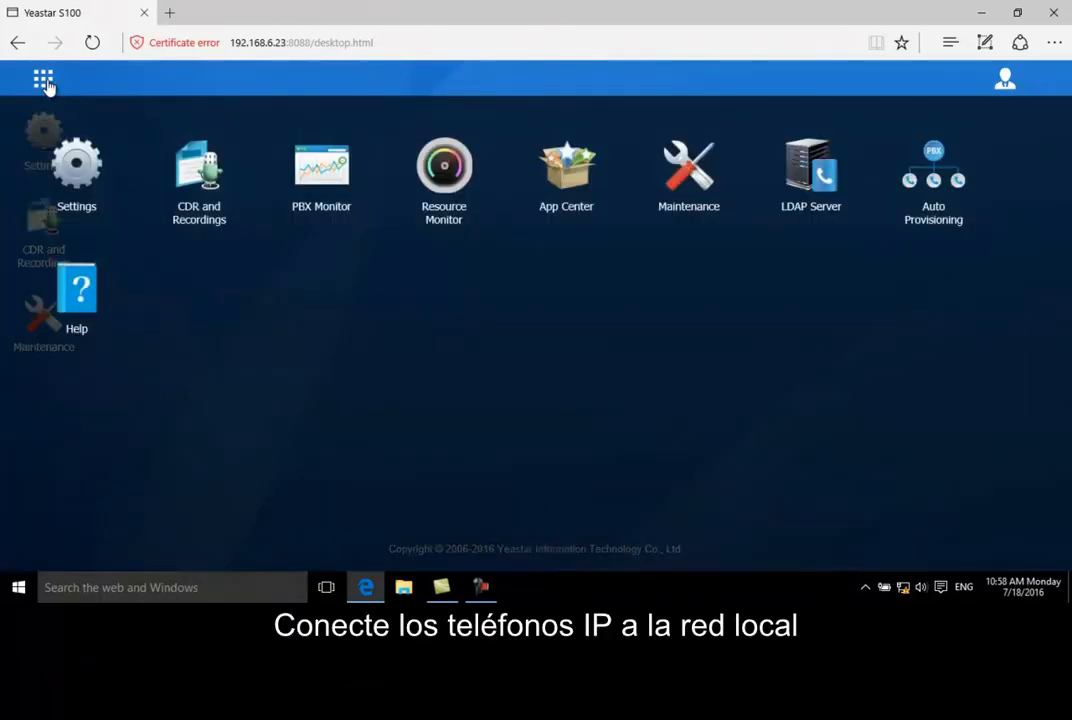
{"action": "left_click", "coordinate": [947, 187]}
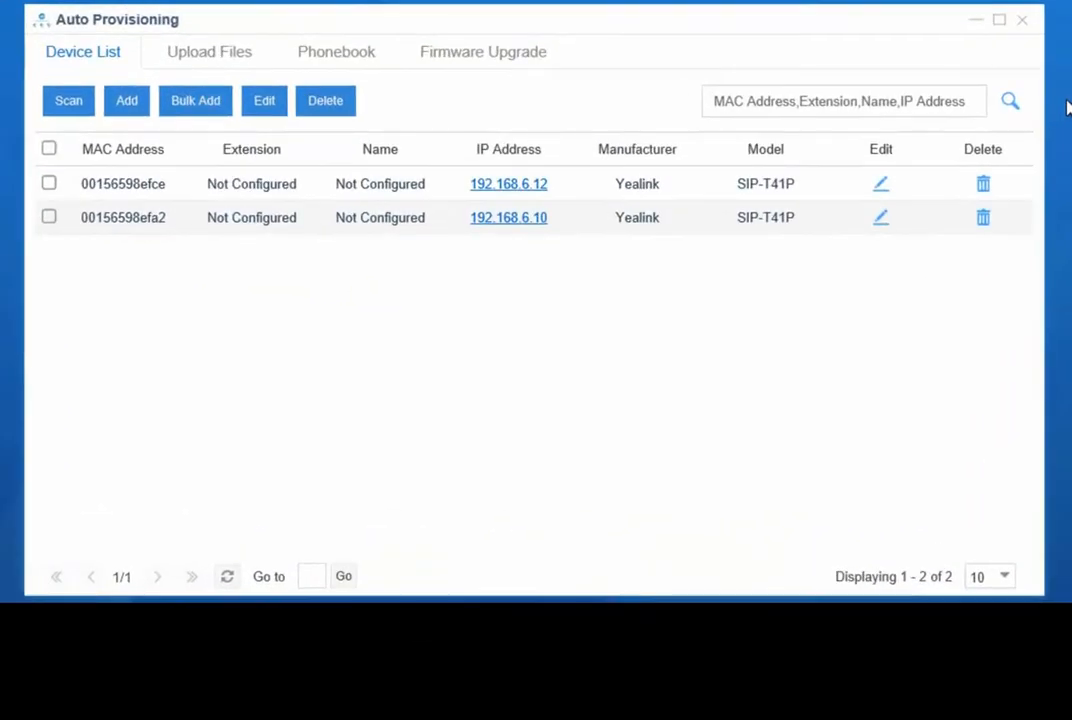
{"action": "left_click", "coordinate": [884, 190]}
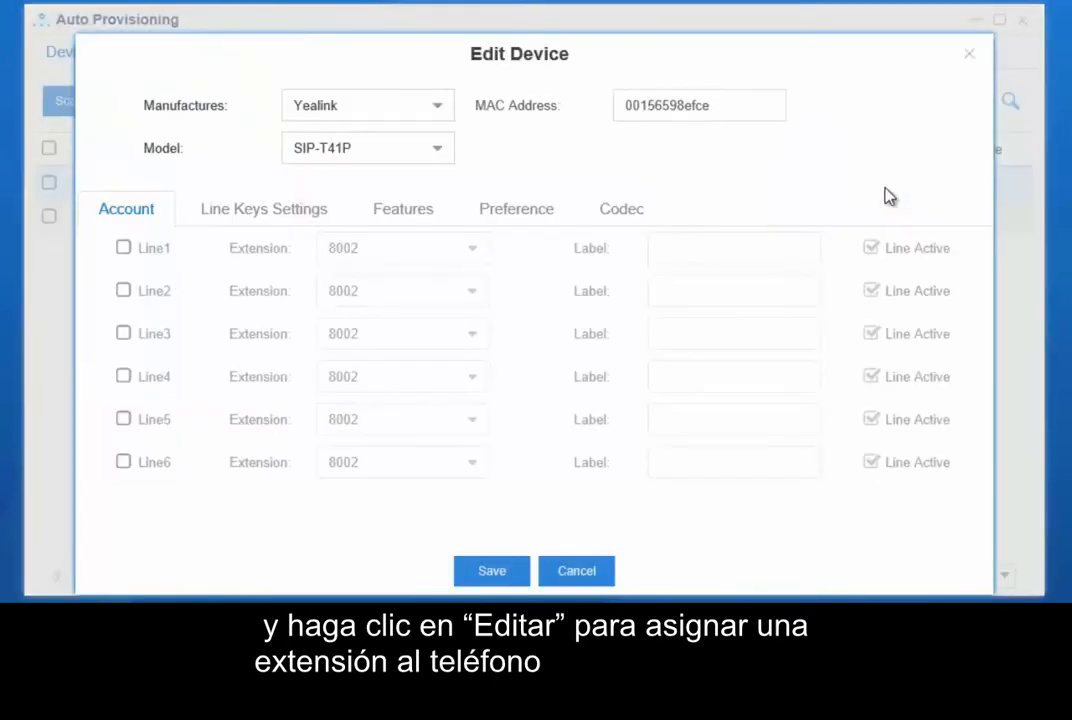
{"action": "left_click", "coordinate": [123, 249]}
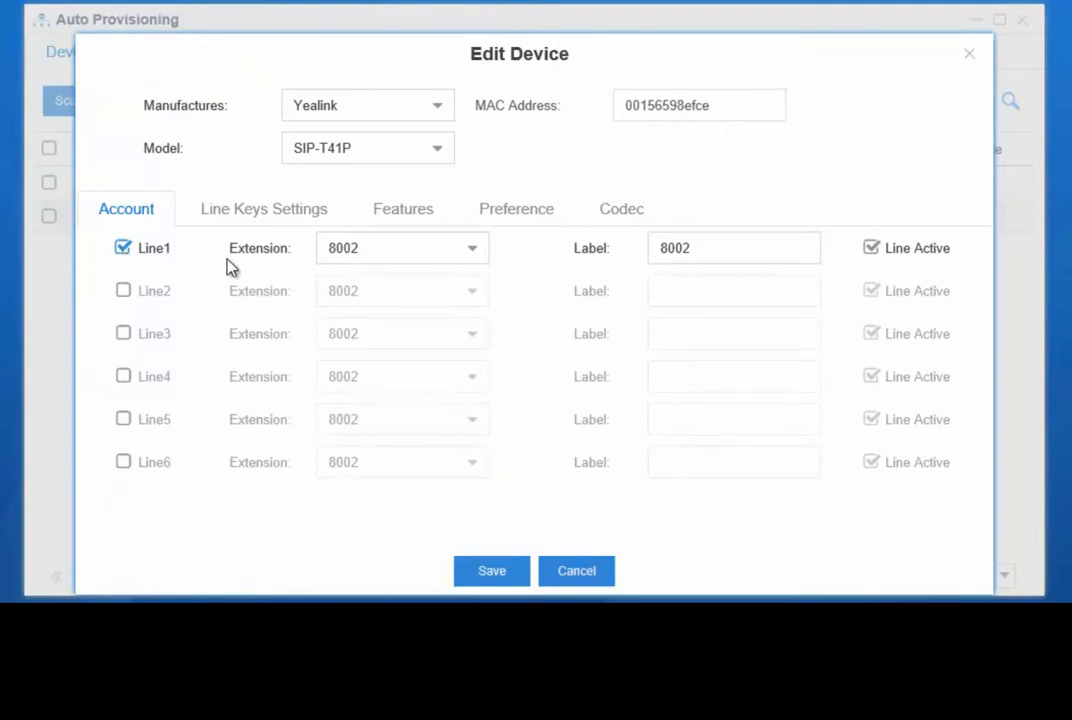
{"action": "left_click", "coordinate": [473, 260]}
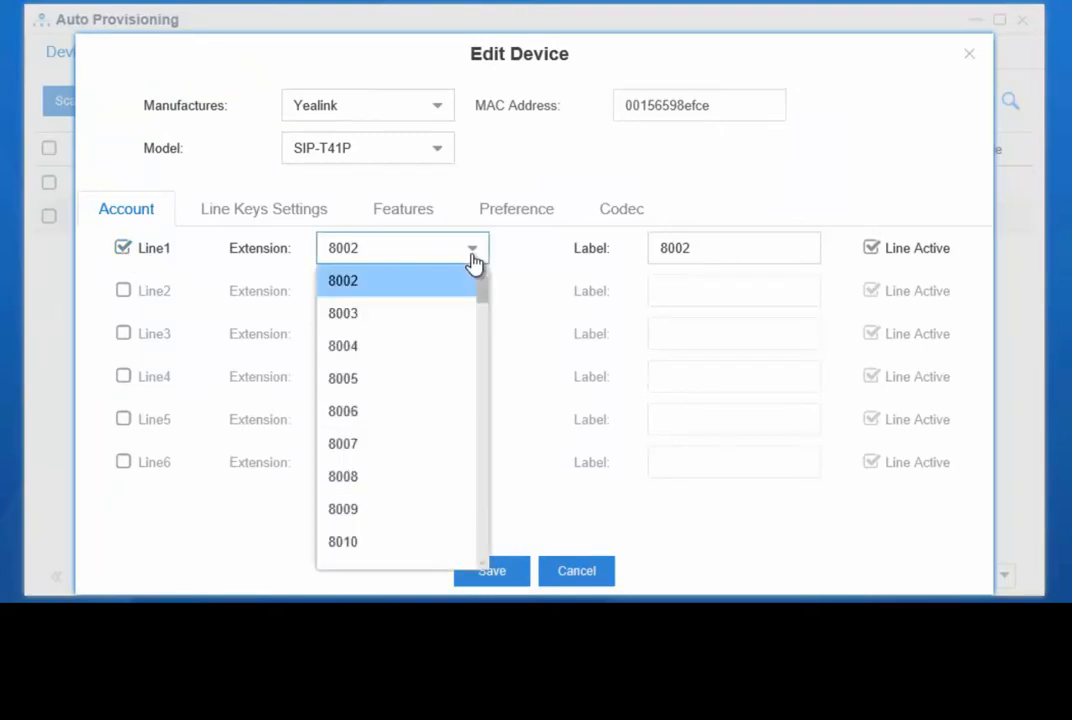
{"action": "left_click", "coordinate": [512, 262]}
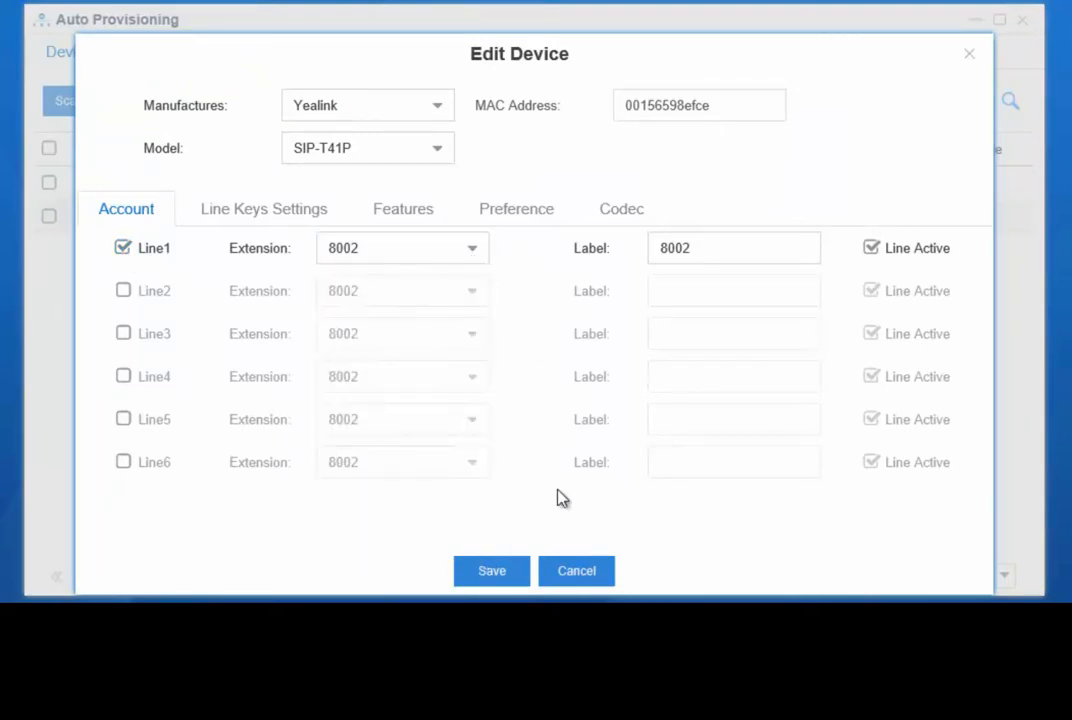
{"action": "left_click", "coordinate": [562, 570]}
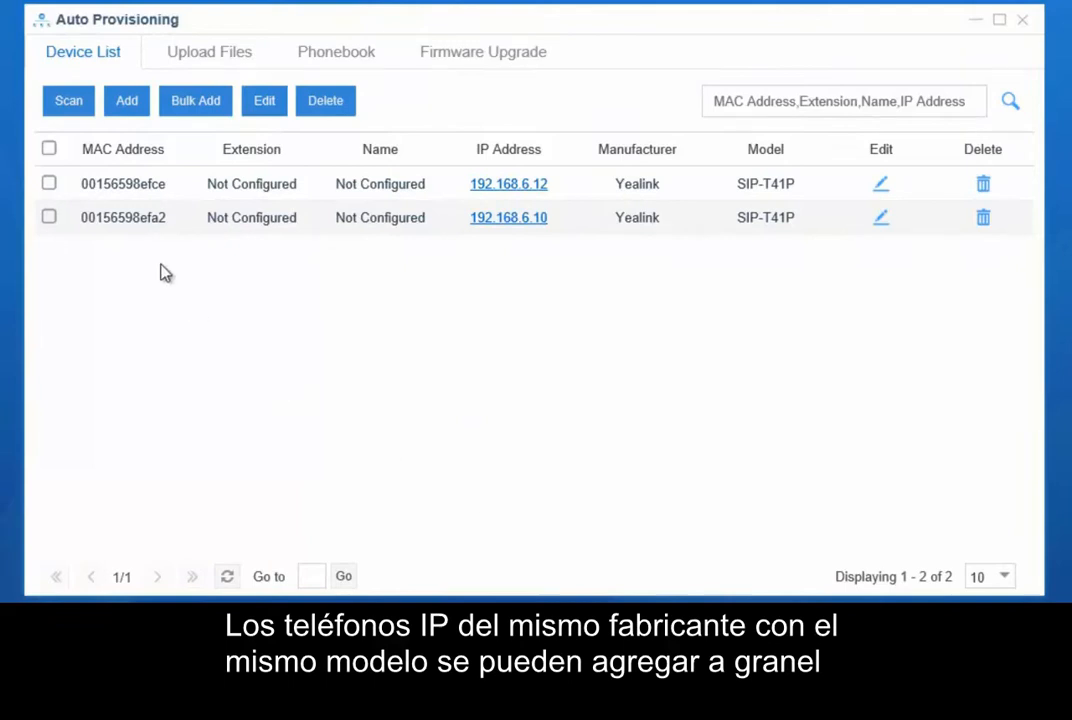
Open both Yealink SIP-T41P phones for bulk editing and assign extension 8002 to line1 of phone 00156598efce
{"action": "left_click", "coordinate": [49, 149]}
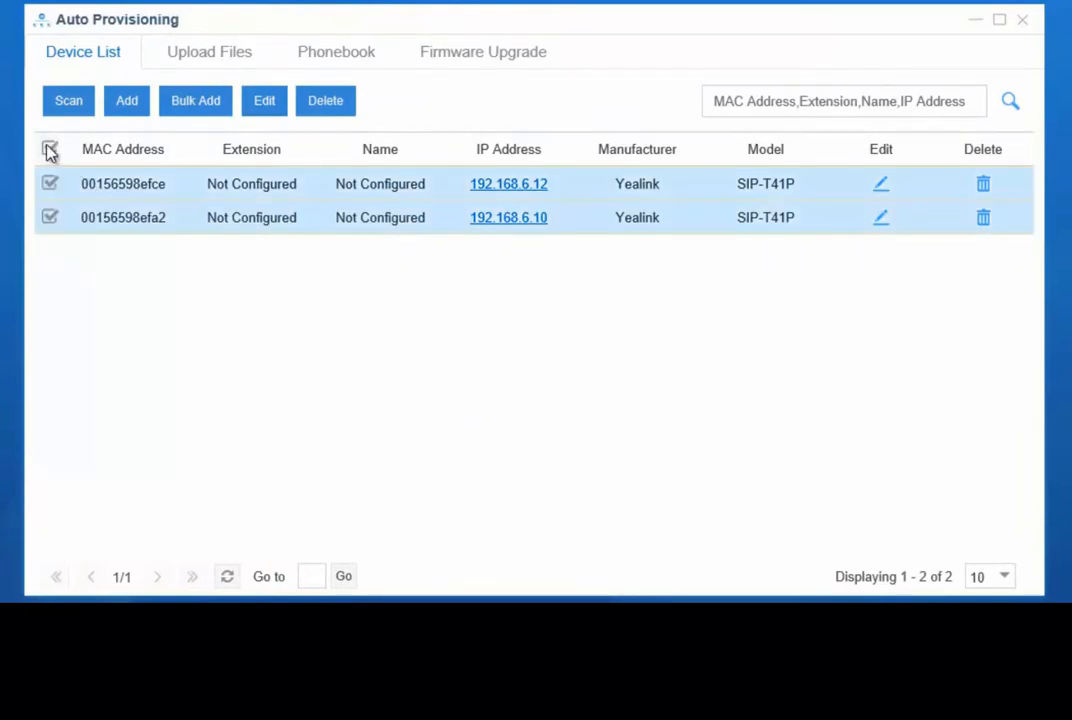
{"action": "left_click", "coordinate": [266, 108]}
{"action": "left_click", "coordinate": [322, 492]}
{"action": "left_click", "coordinate": [308, 538]}
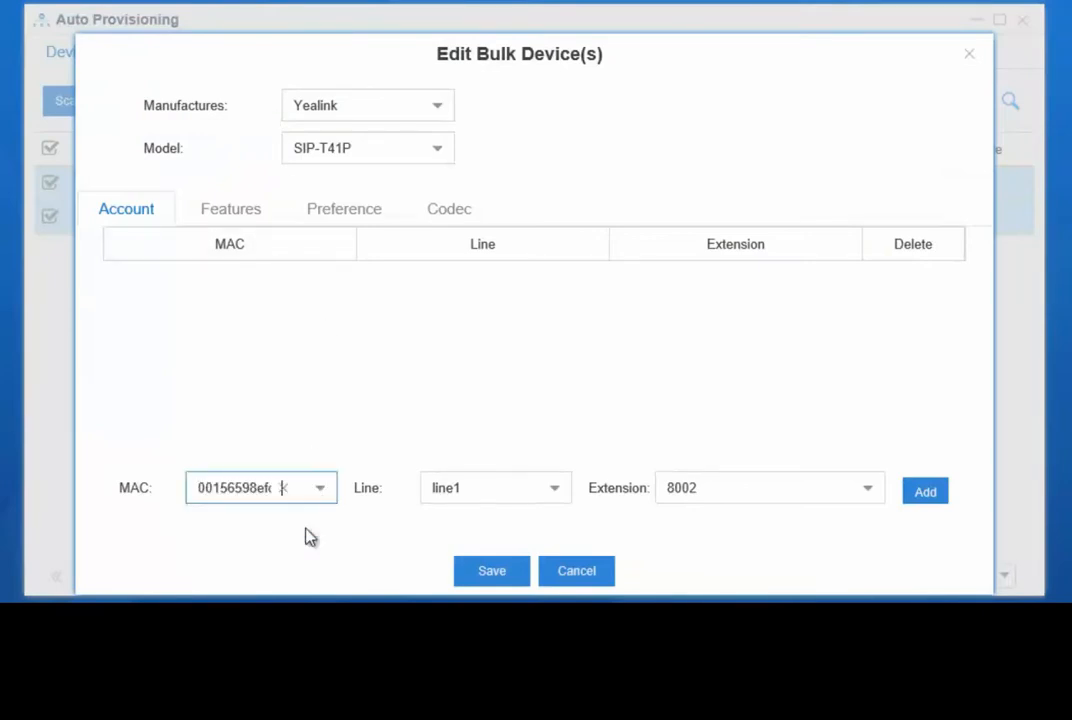
{"action": "left_click", "coordinate": [925, 492]}
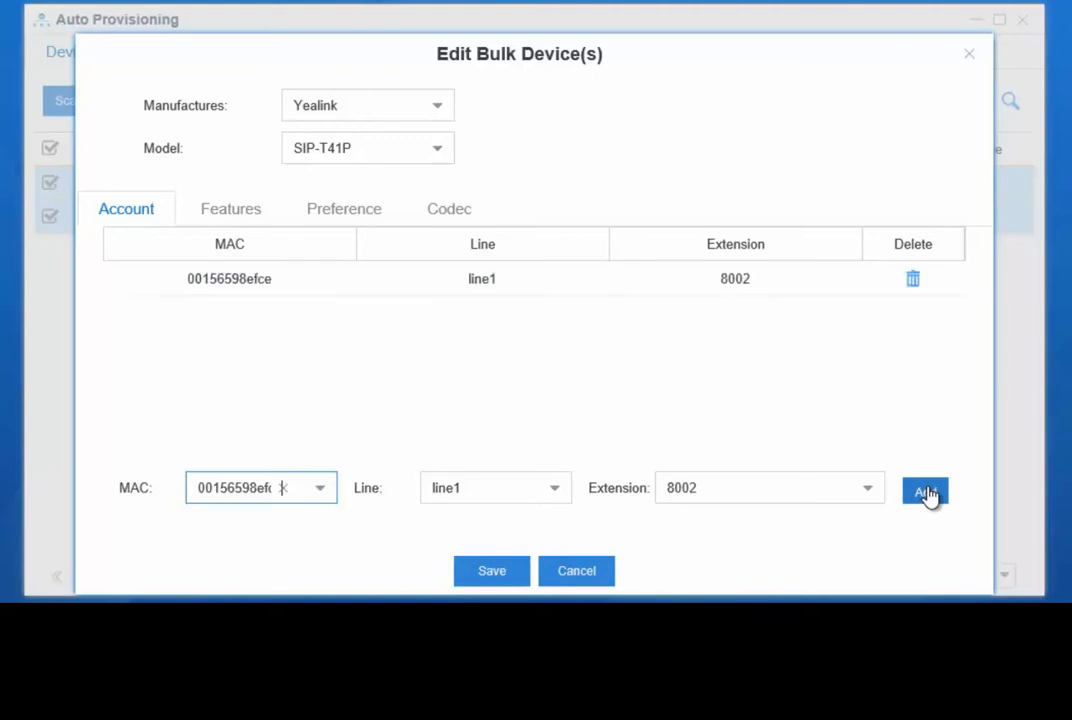
Assign extension 8003 to line1 of phone 00156598efa2, then save the bulk edit and reboot the phones
{"action": "left_click", "coordinate": [317, 502]}
{"action": "left_click", "coordinate": [277, 555]}
{"action": "left_click", "coordinate": [870, 494]}
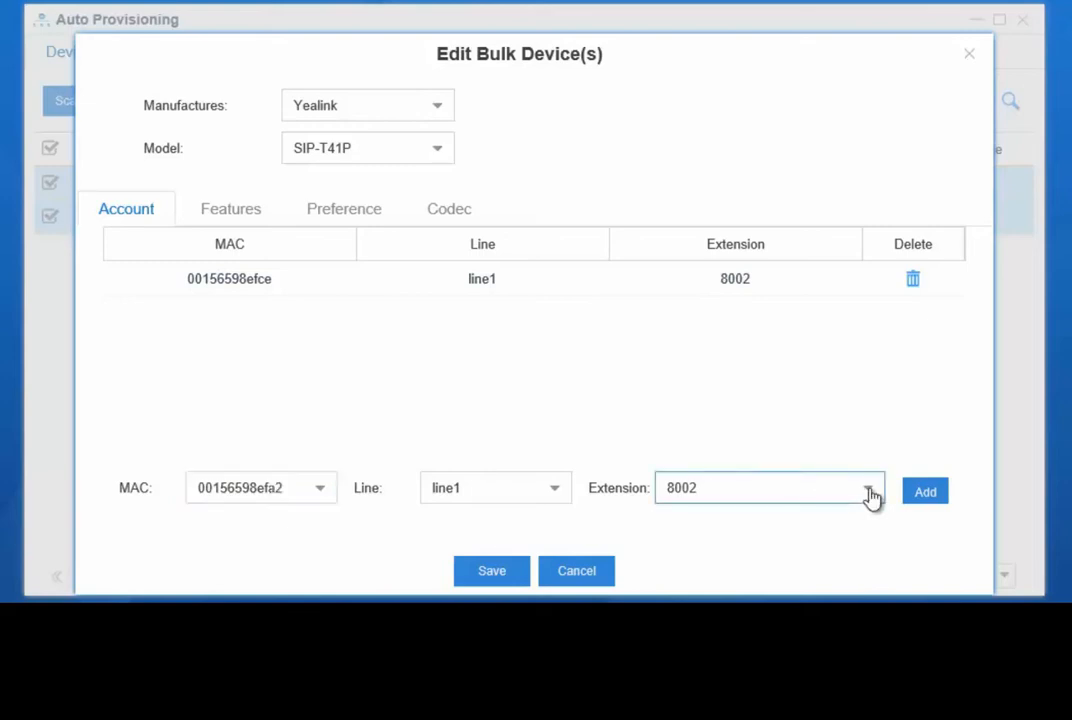
{"action": "left_click", "coordinate": [766, 217]}
{"action": "left_click", "coordinate": [922, 505]}
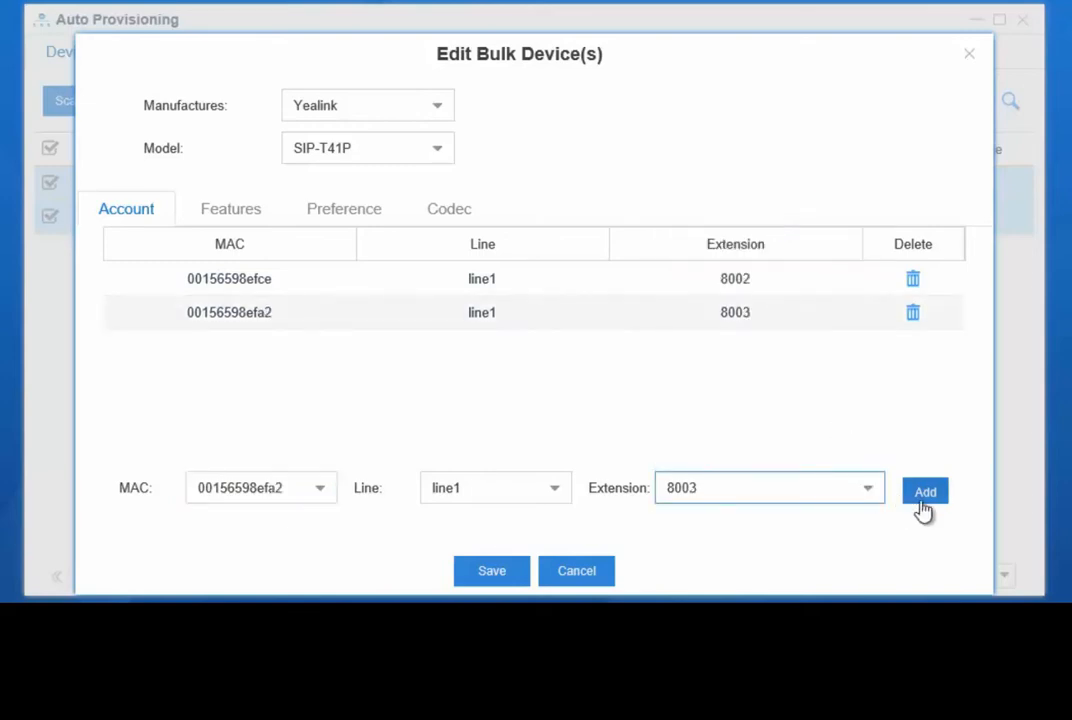
{"action": "left_click", "coordinate": [478, 576]}
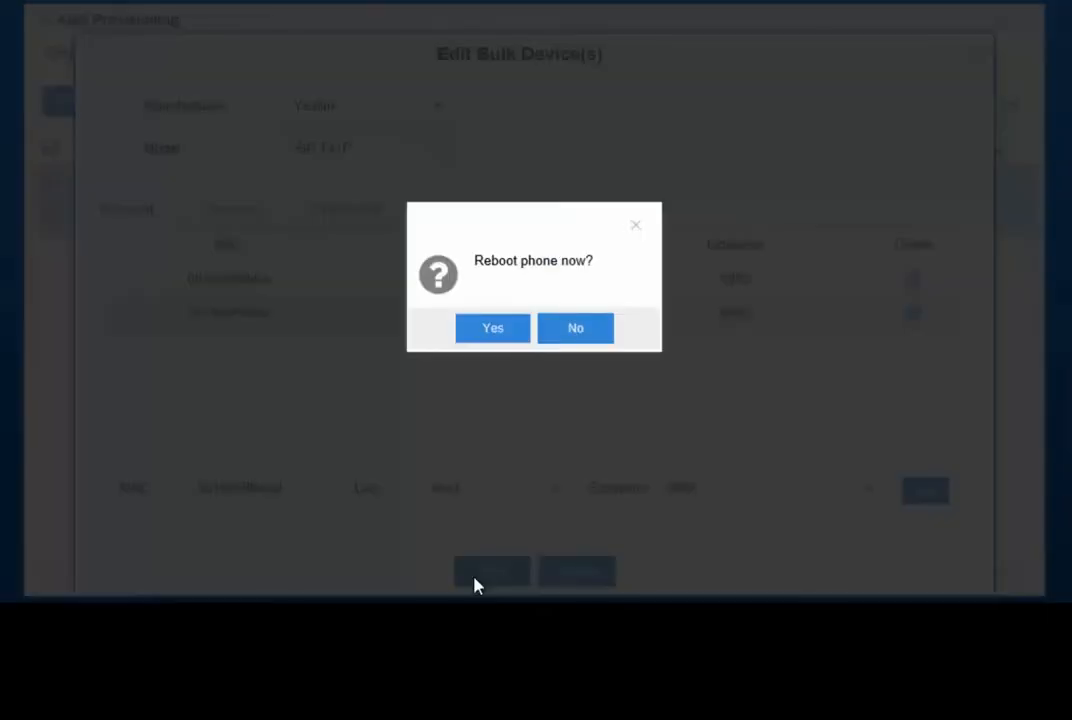
{"action": "left_click", "coordinate": [472, 337]}
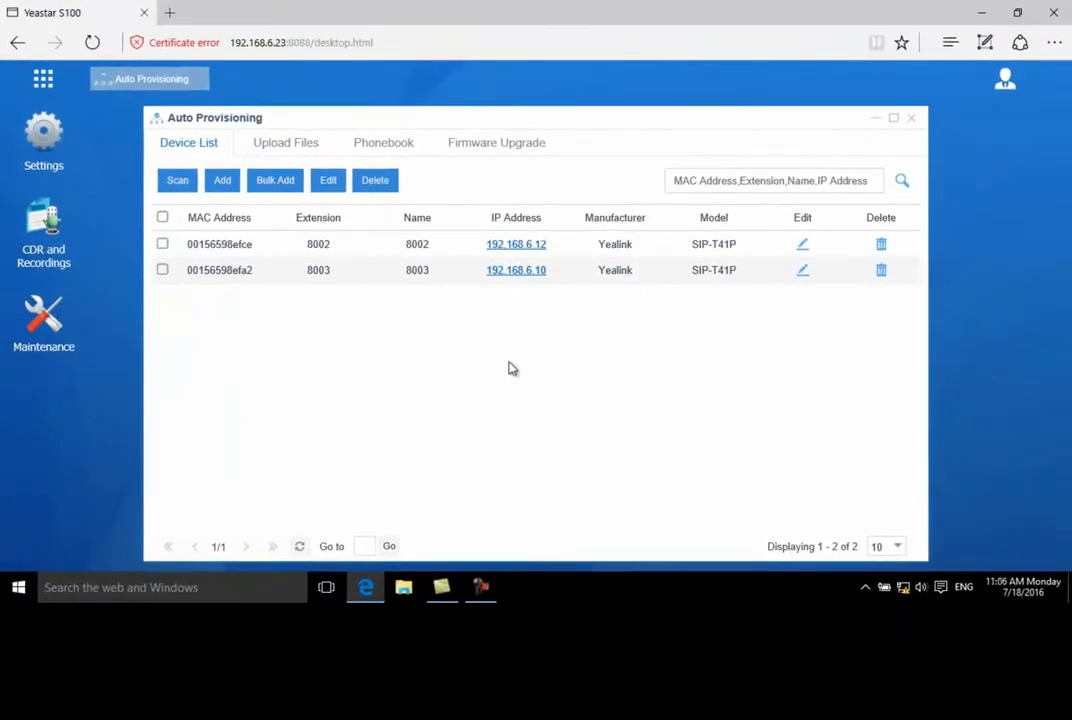
Open the PBX Monitor to check the registration status of the extensions
{"action": "left_click", "coordinate": [44, 82]}
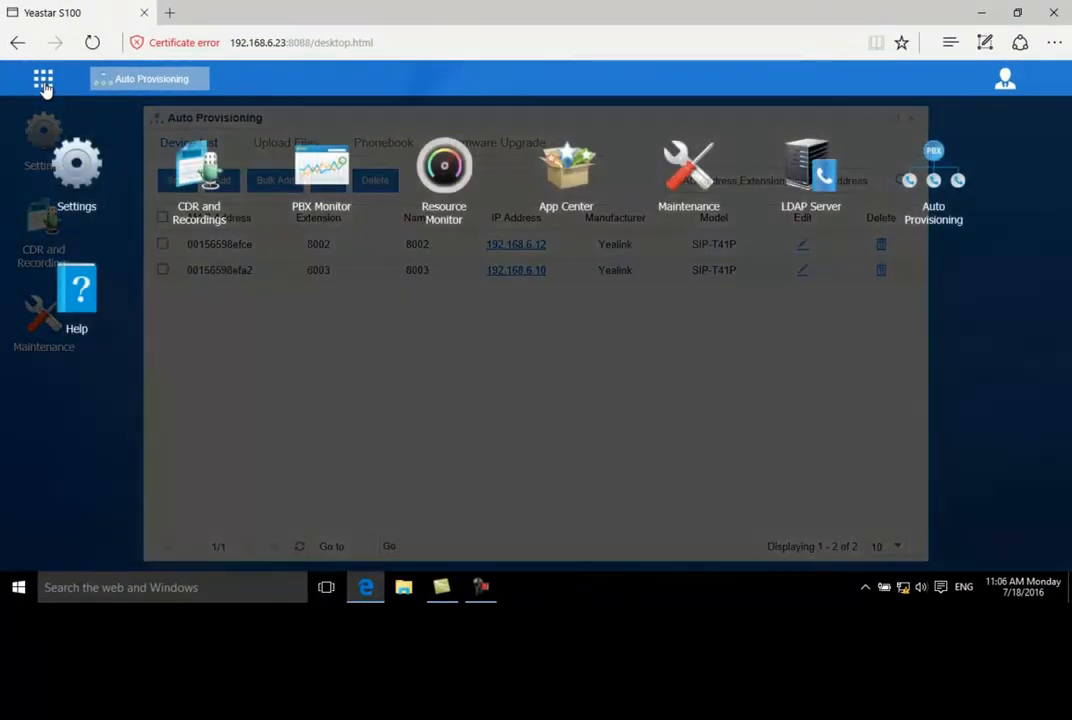
{"action": "left_click", "coordinate": [308, 178]}
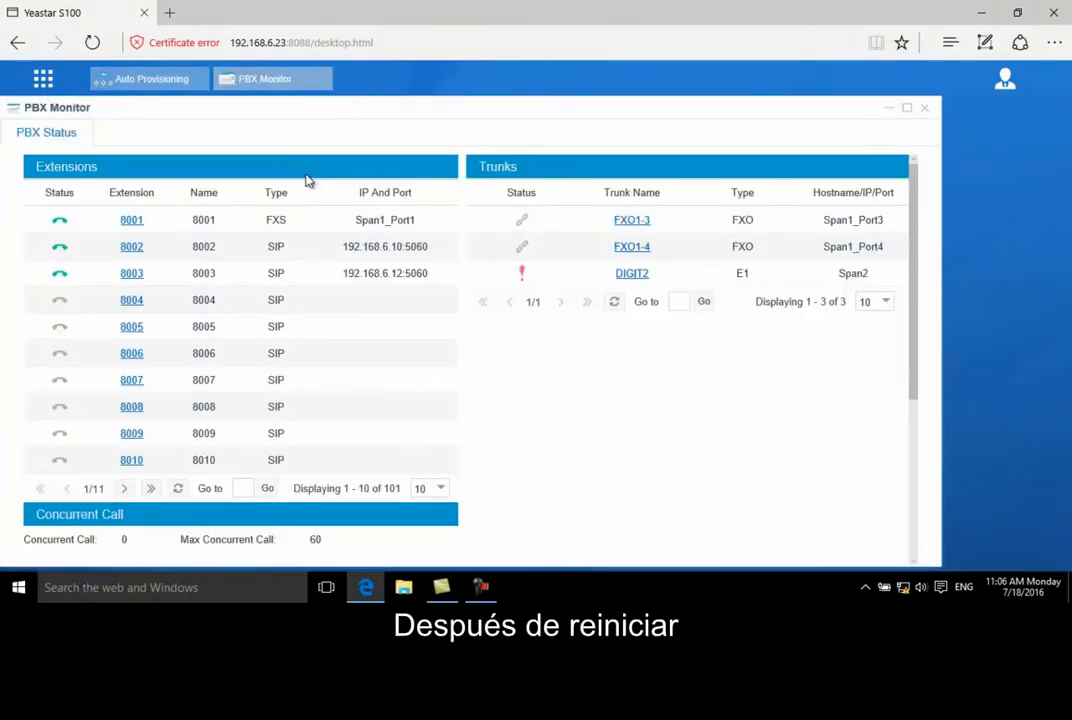